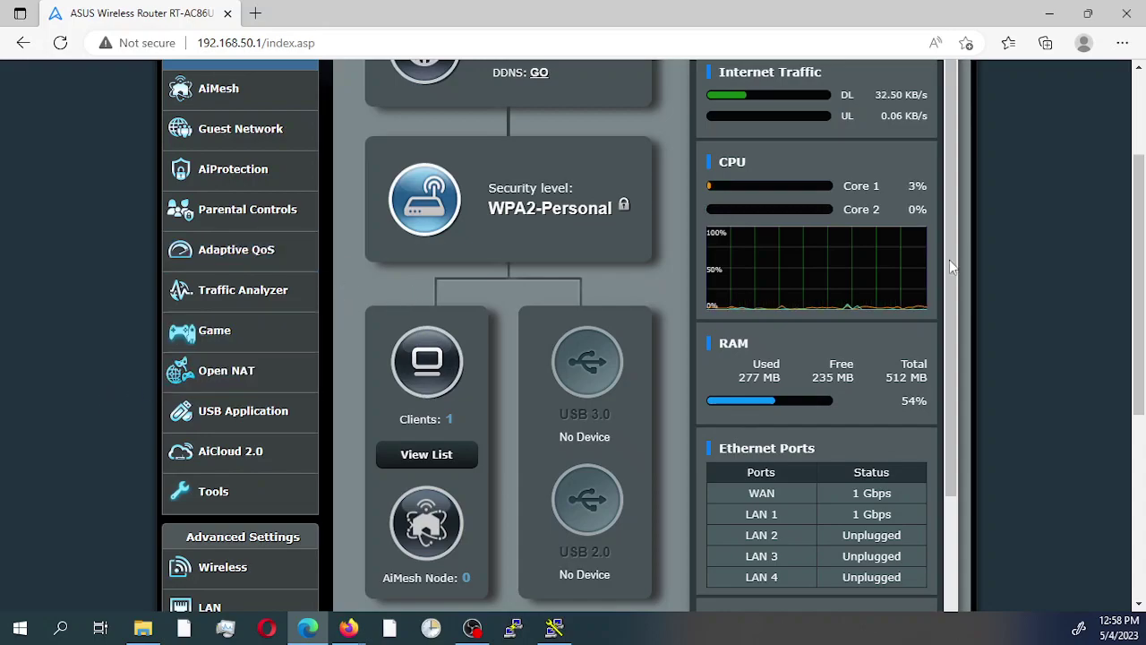
Go to the System tab of Administration under Advanced Settings.
{"action": "left_click_drag", "start_coordinate": [1137, 215], "coordinate": [1143, 374]}
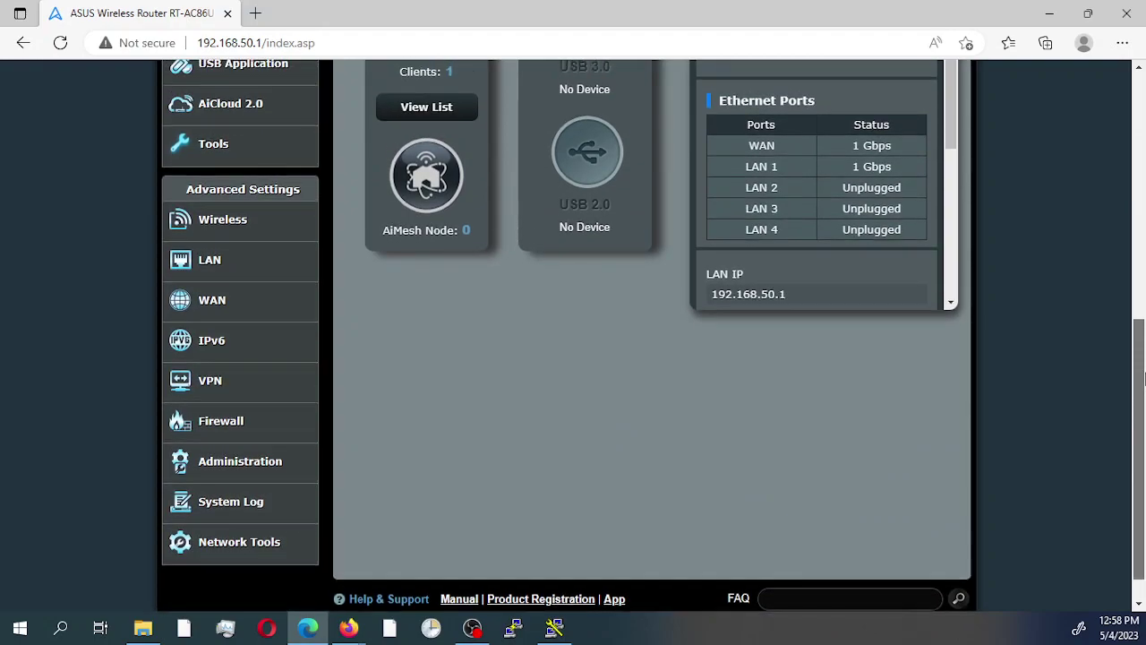
{"action": "left_click", "coordinate": [239, 477]}
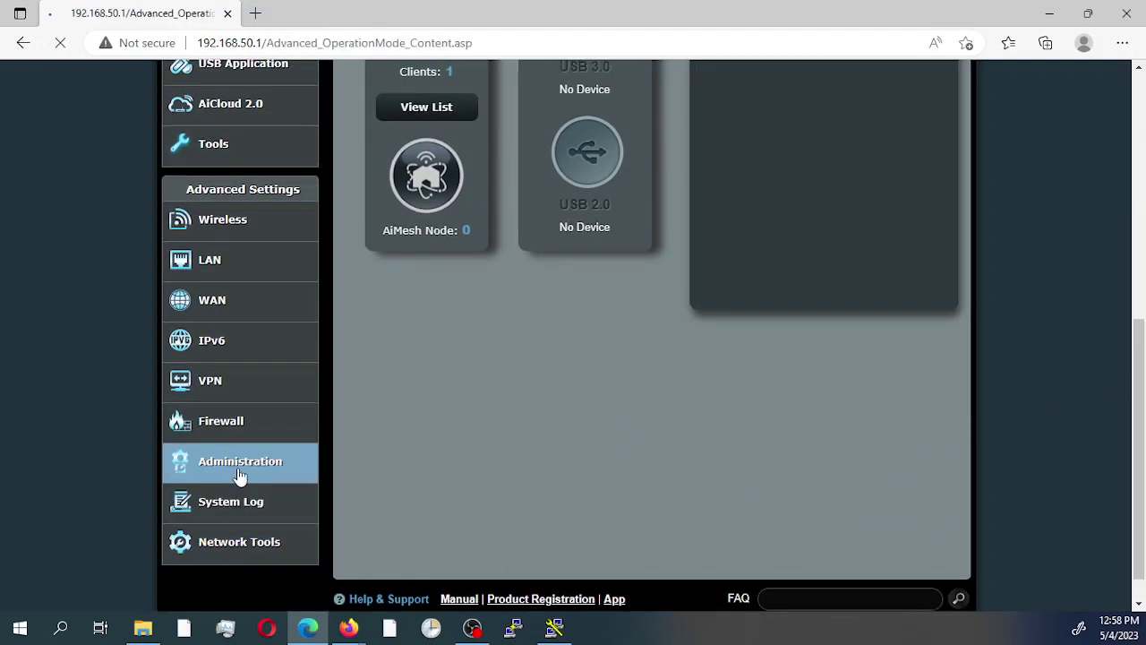
{"action": "left_click", "coordinate": [451, 171]}
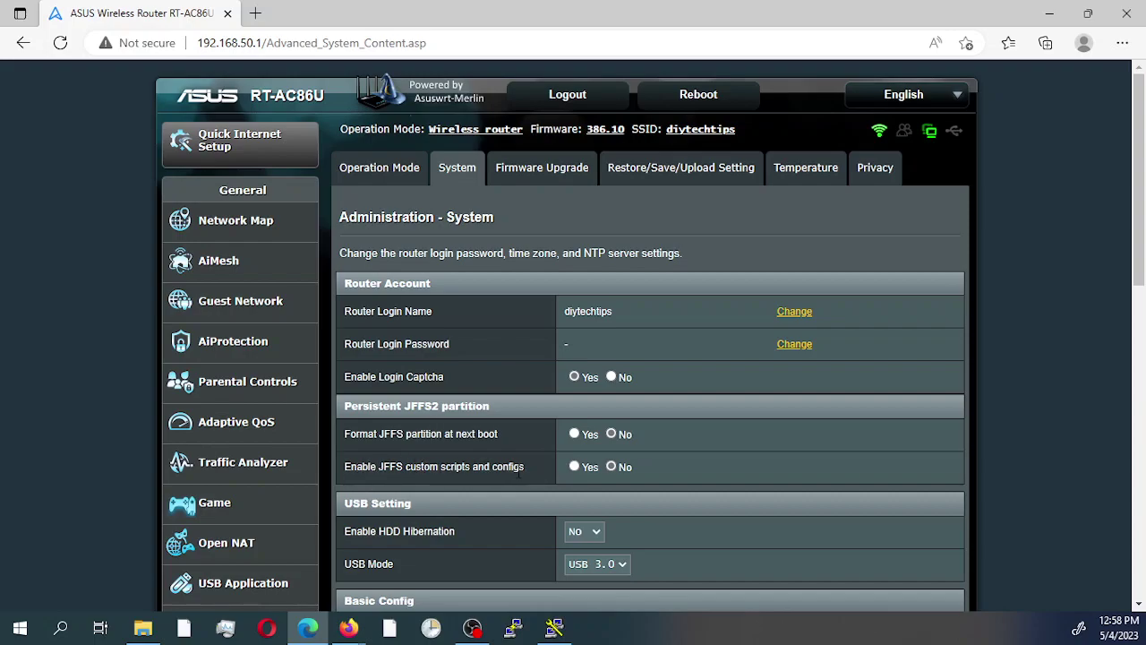
Set Enable JFFS custom scripts to Yes and Enable SSH to LAN only, then apply.
{"action": "left_click", "coordinate": [570, 466]}
{"action": "scroll", "coordinate": [1141, 179], "scroll_direction": "down", "scroll_amount": 1}
{"action": "left_click_drag", "start_coordinate": [1141, 179], "coordinate": [1144, 433]}
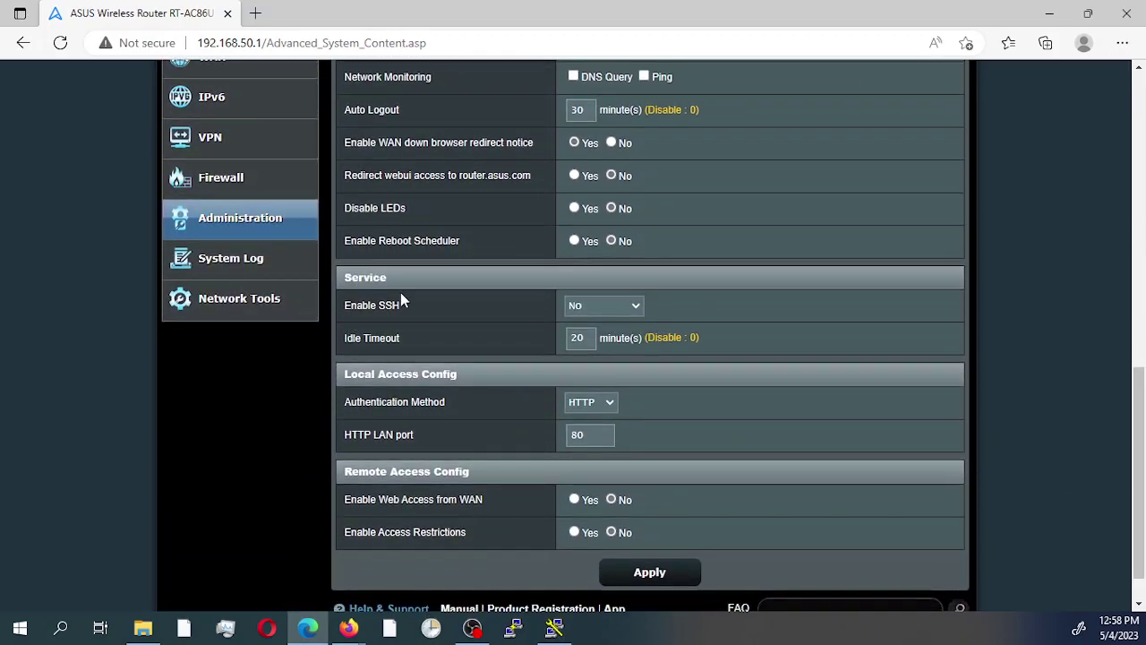
{"action": "left_click", "coordinate": [636, 308]}
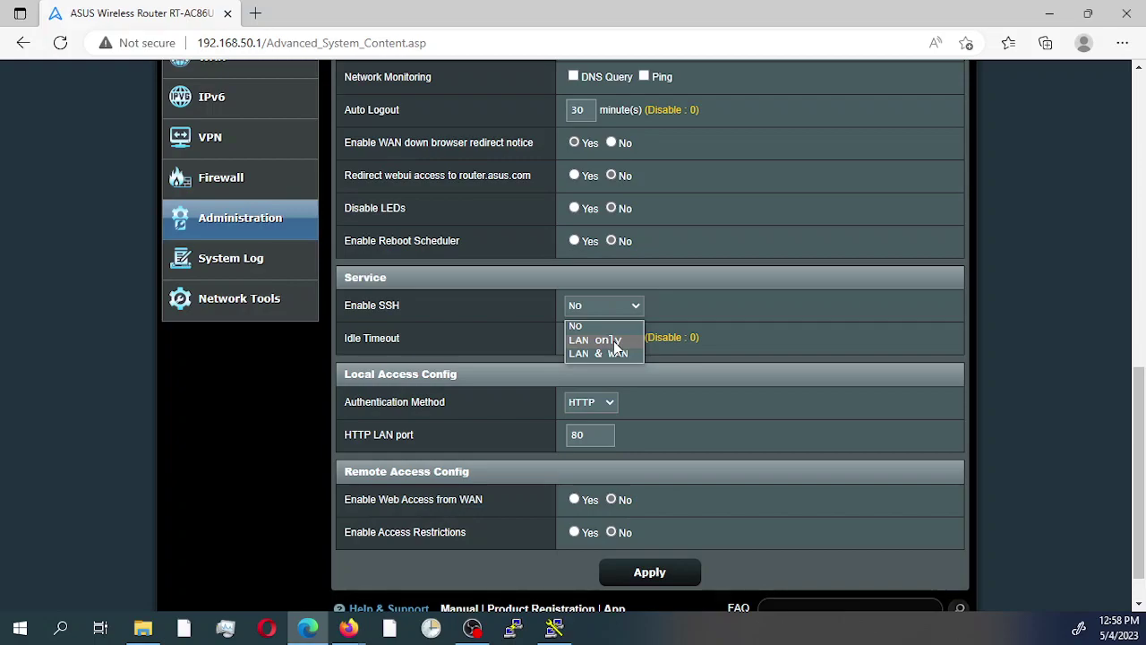
{"action": "left_click", "coordinate": [613, 341]}
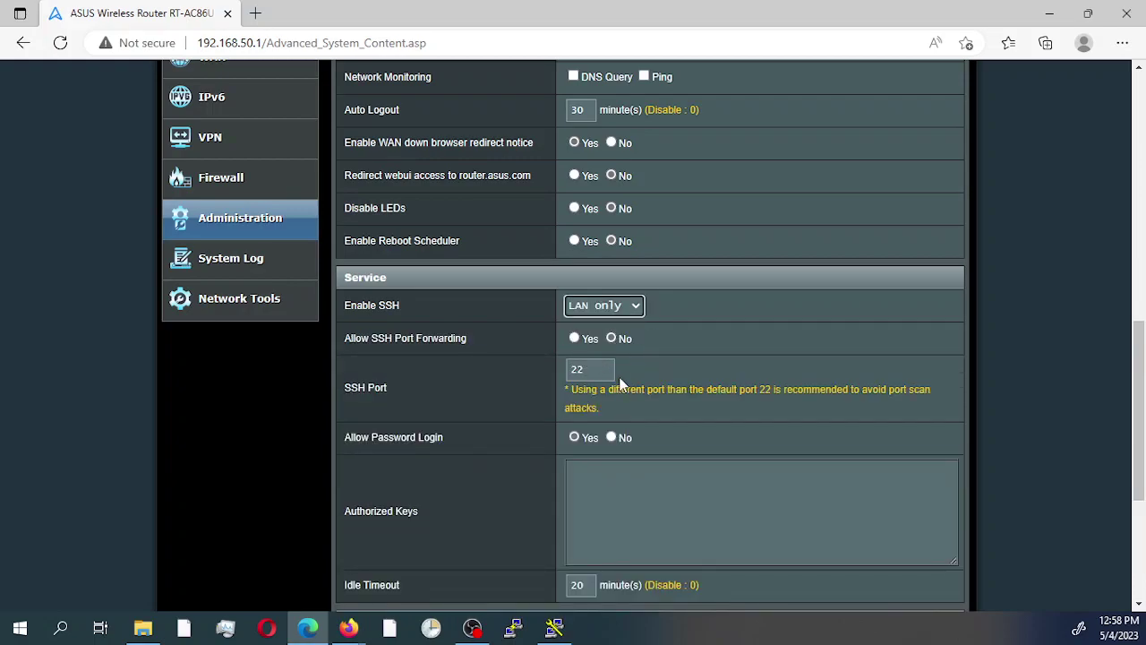
{"action": "left_click_drag", "start_coordinate": [1137, 340], "coordinate": [1137, 467]}
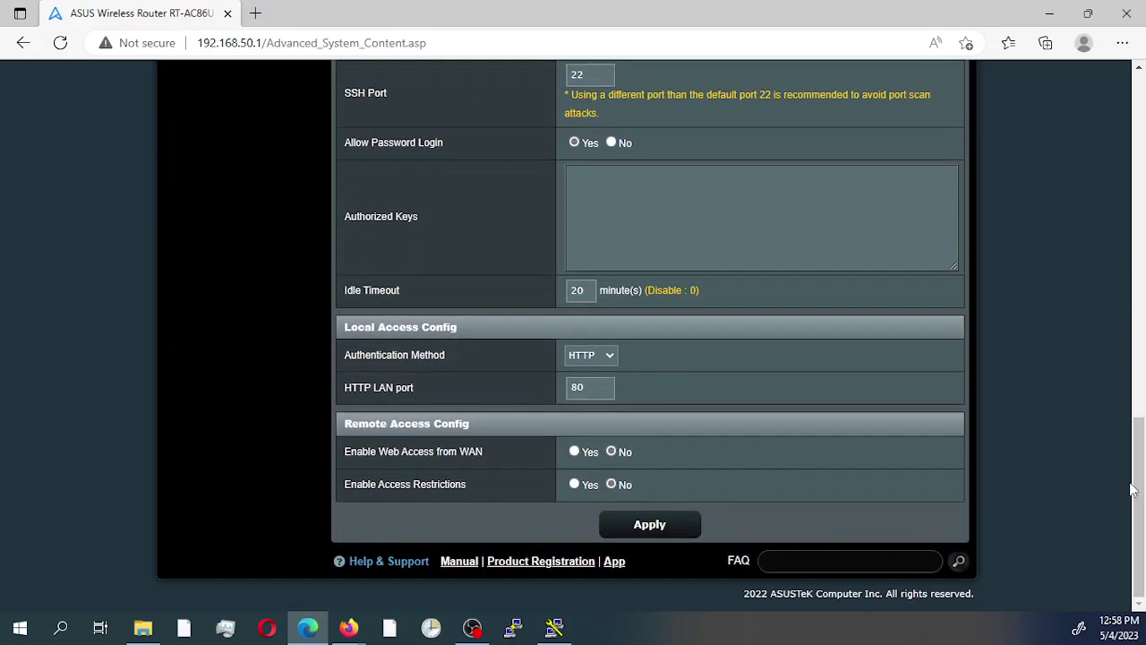
{"action": "left_click", "coordinate": [650, 525]}
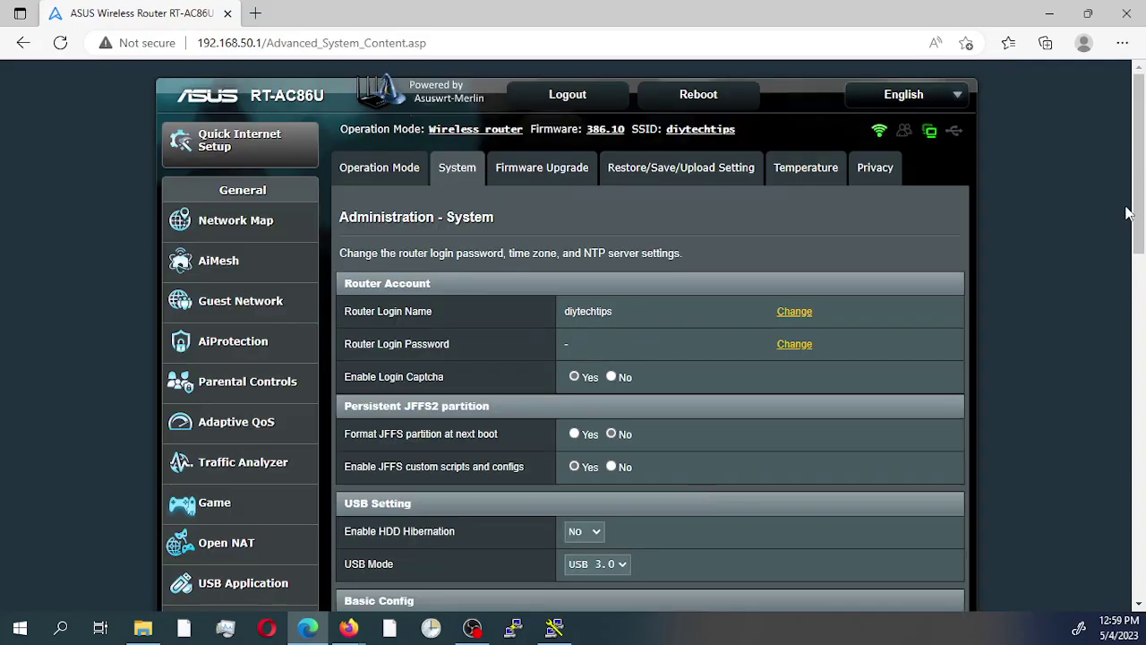
{"action": "left_click_drag", "start_coordinate": [1126, 212], "coordinate": [1143, 334]}
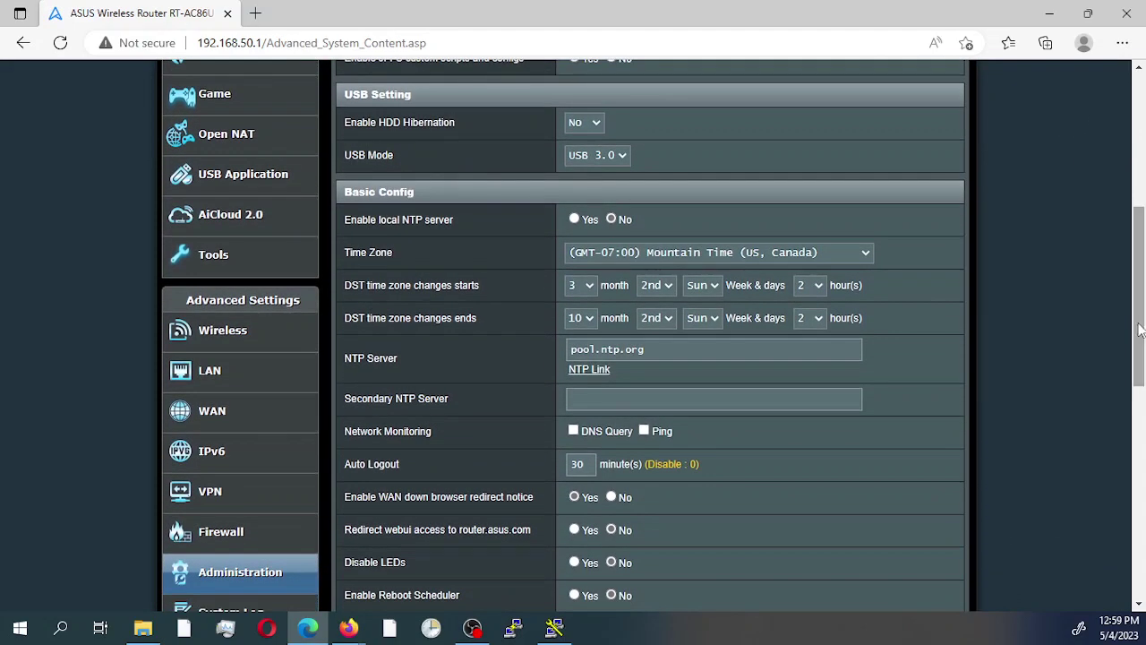
On LAN > DHCP Server, change the IP Pool Starting Address to 192.168.50.6 and apply.
{"action": "left_click", "coordinate": [205, 374]}
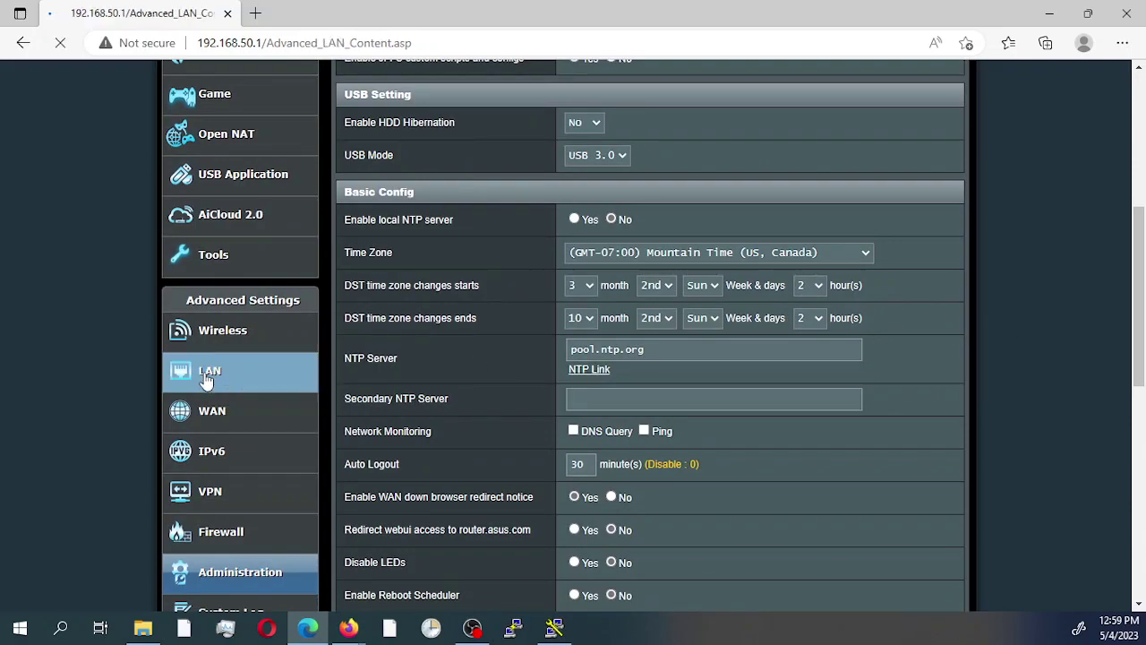
{"action": "left_click", "coordinate": [427, 173]}
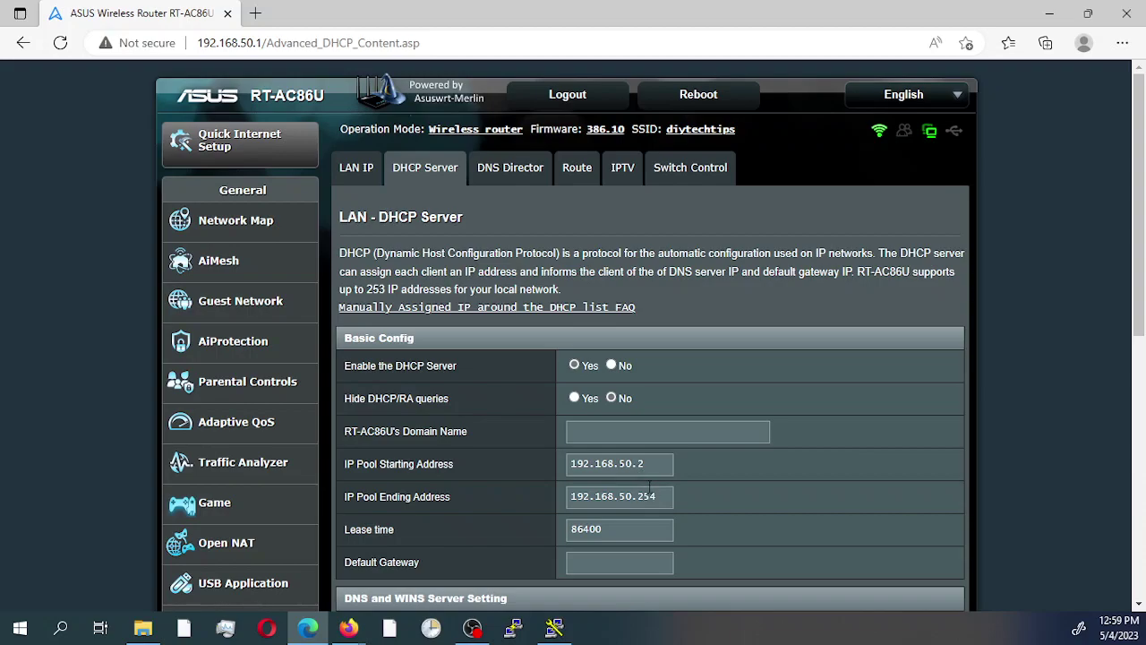
{"action": "left_click", "coordinate": [650, 464]}
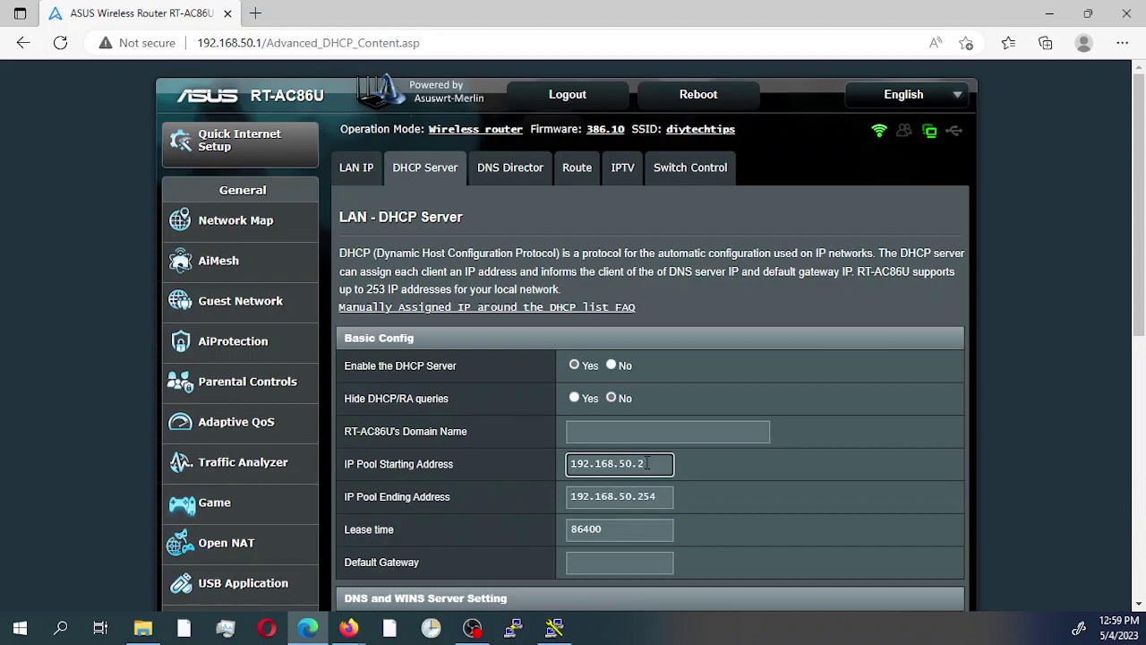
{"action": "key", "text": "BackSpace"}
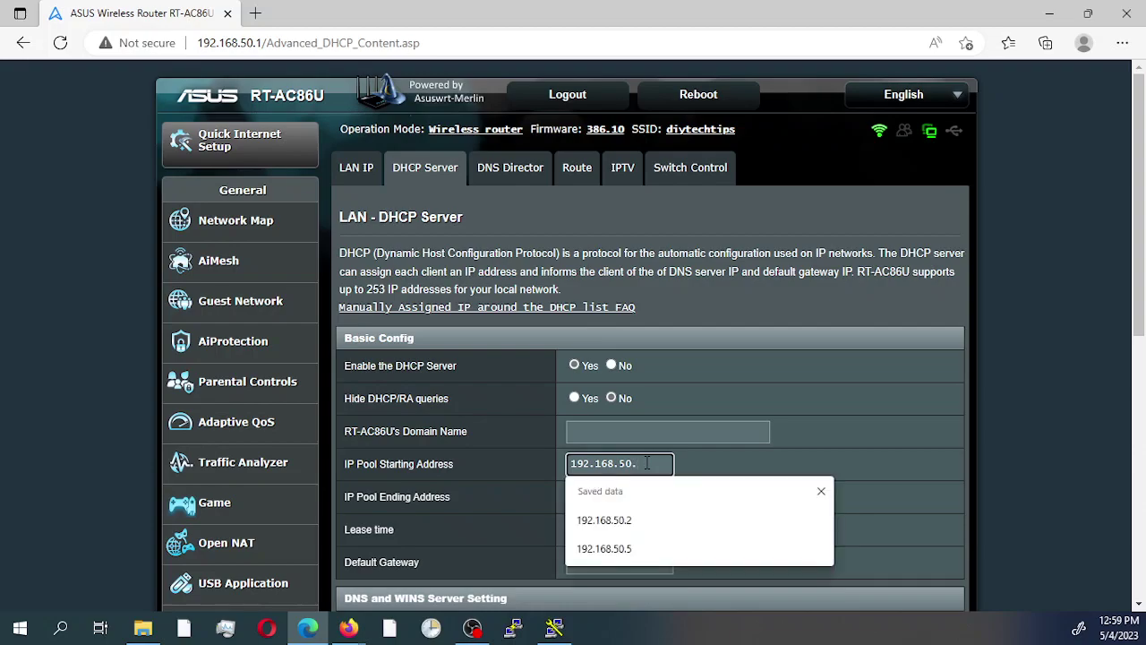
{"action": "type", "text": "6"}
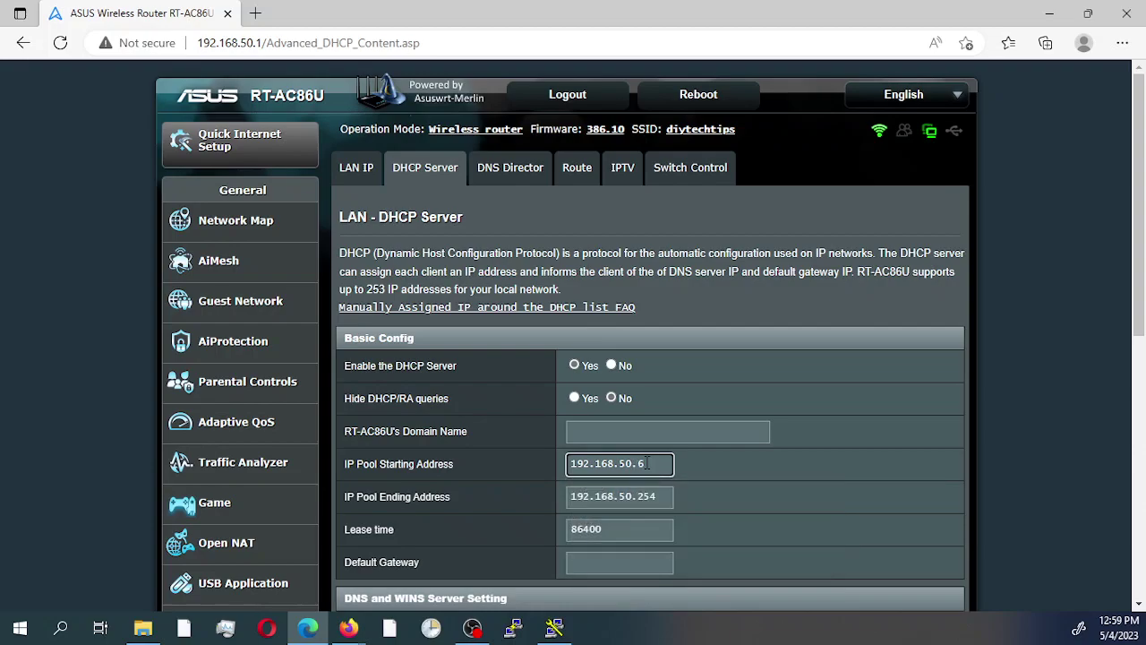
{"action": "scroll", "coordinate": [1135, 287], "scroll_direction": "down", "scroll_amount": 1}
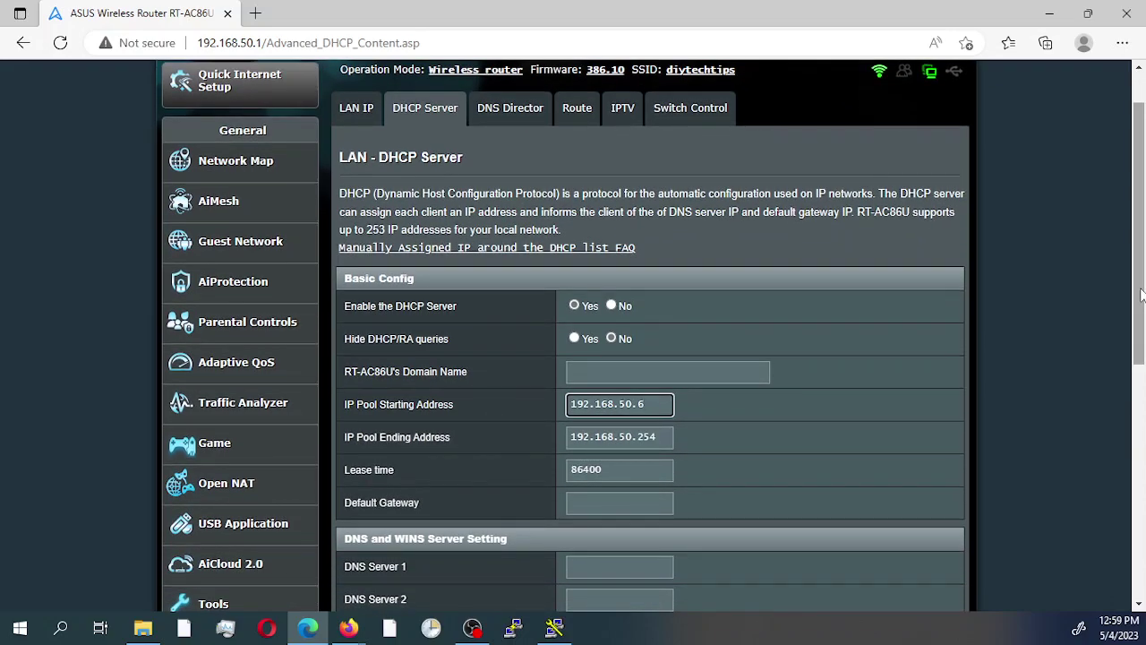
{"action": "left_click_drag", "start_coordinate": [1140, 296], "coordinate": [1144, 448]}
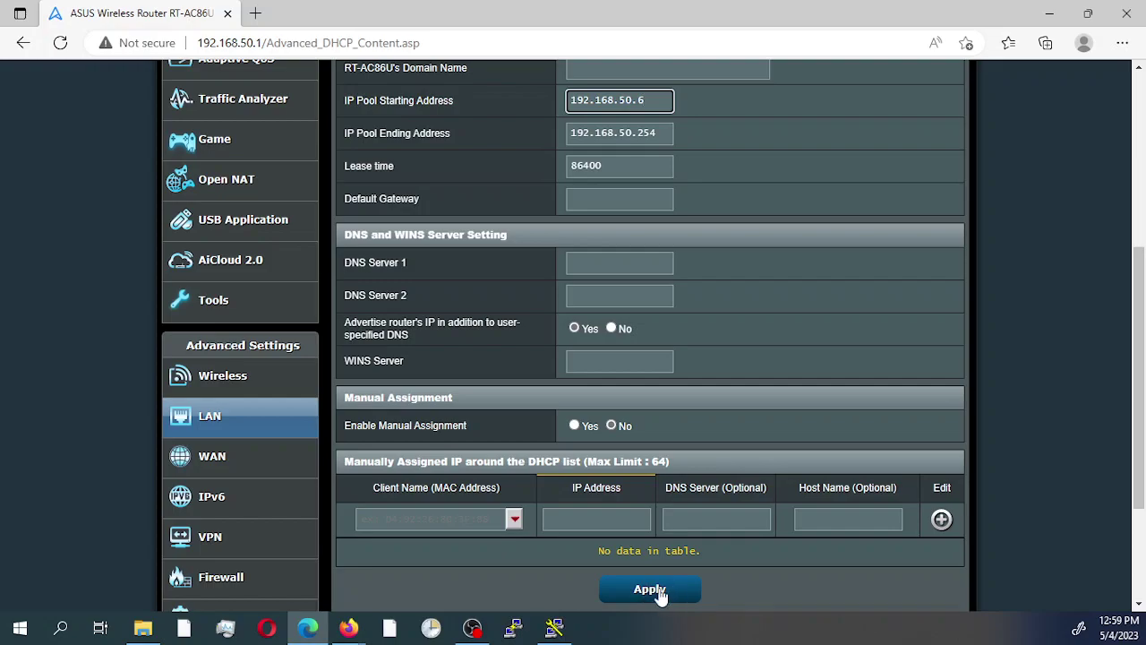
{"action": "left_click", "coordinate": [651, 591]}
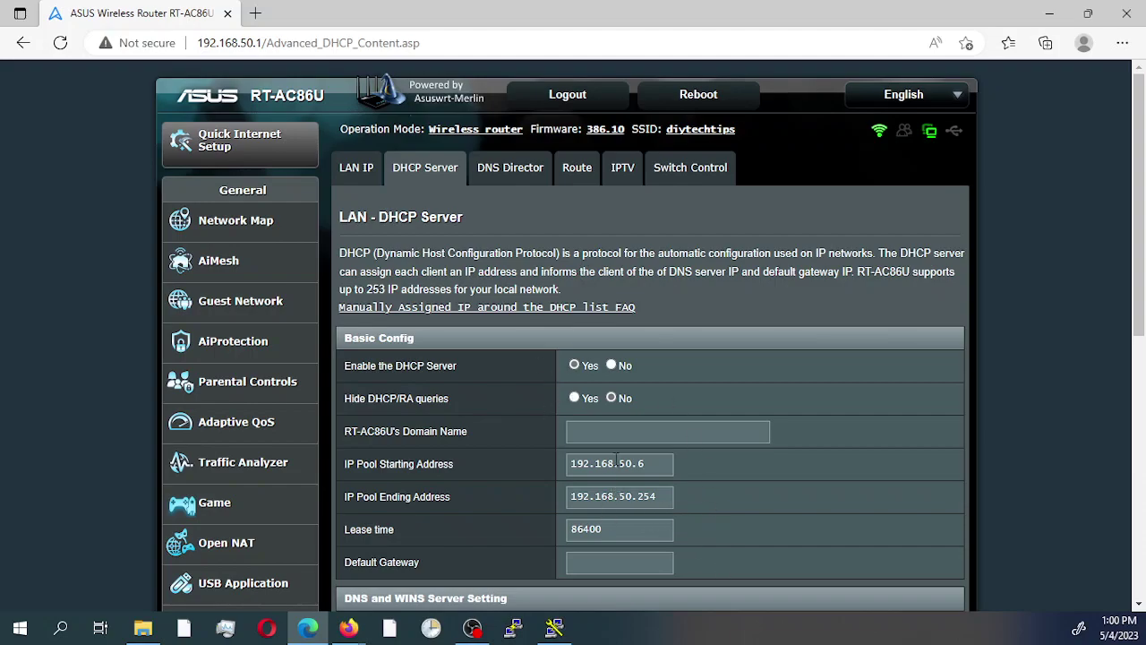
Connect PuTTY to 192.168.50.1 on port 22 and log in with the router's username and password.
{"action": "left_click", "coordinate": [554, 630]}
{"action": "left_click_drag", "start_coordinate": [746, 607], "coordinate": [512, 106]}
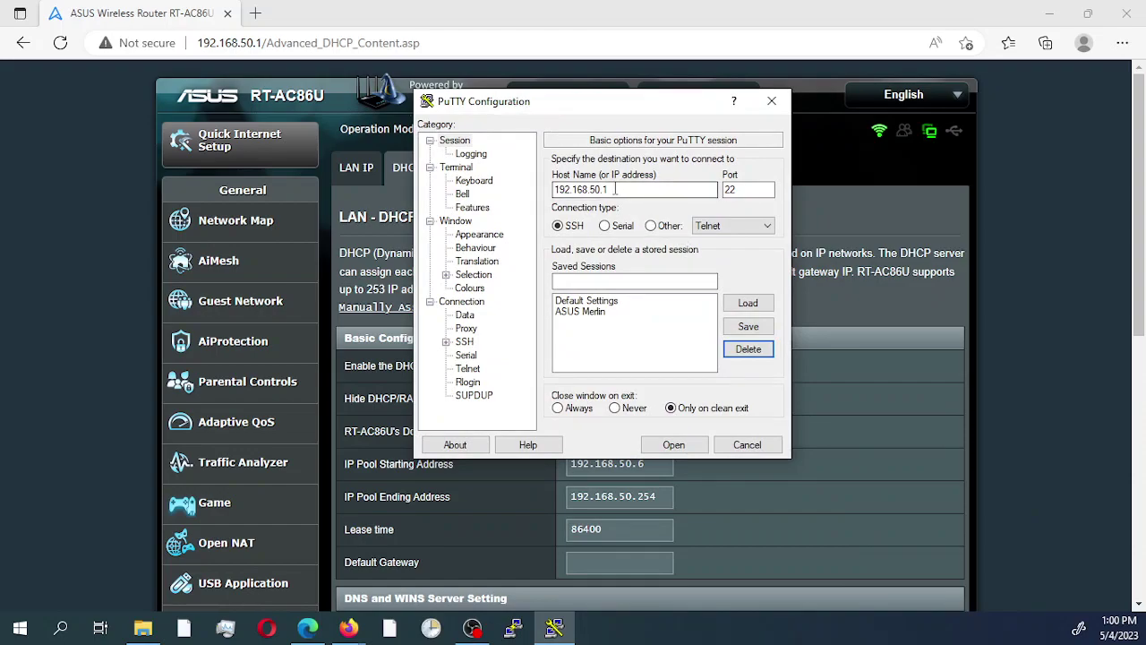
{"action": "left_click", "coordinate": [673, 445]}
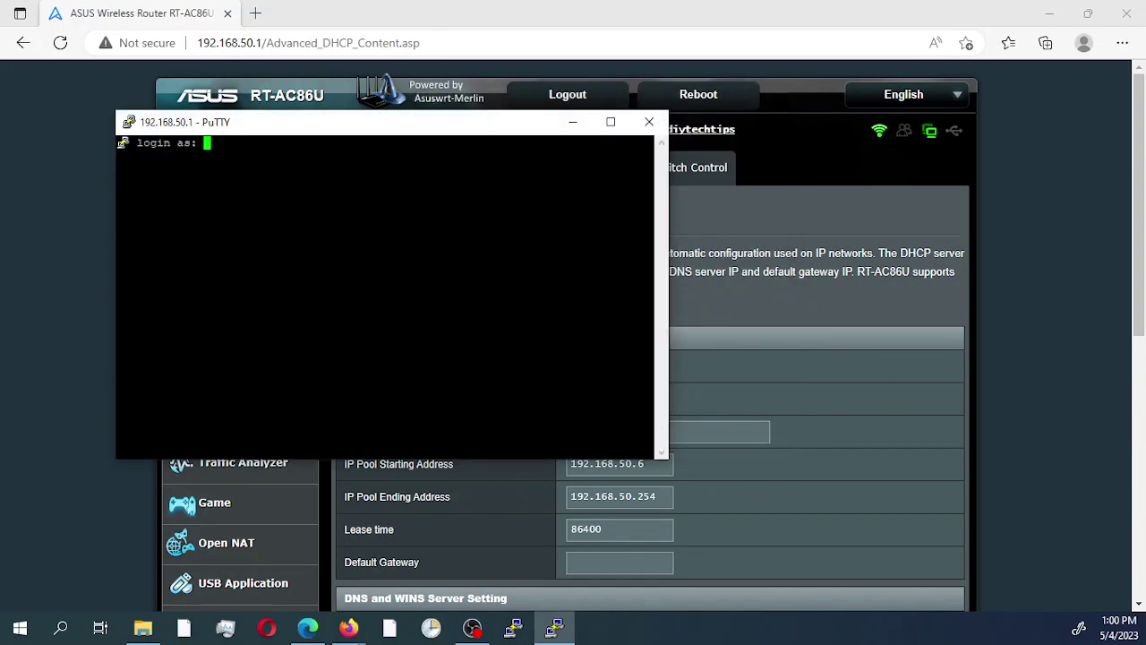
{"action": "type", "text": "diytechtips"}
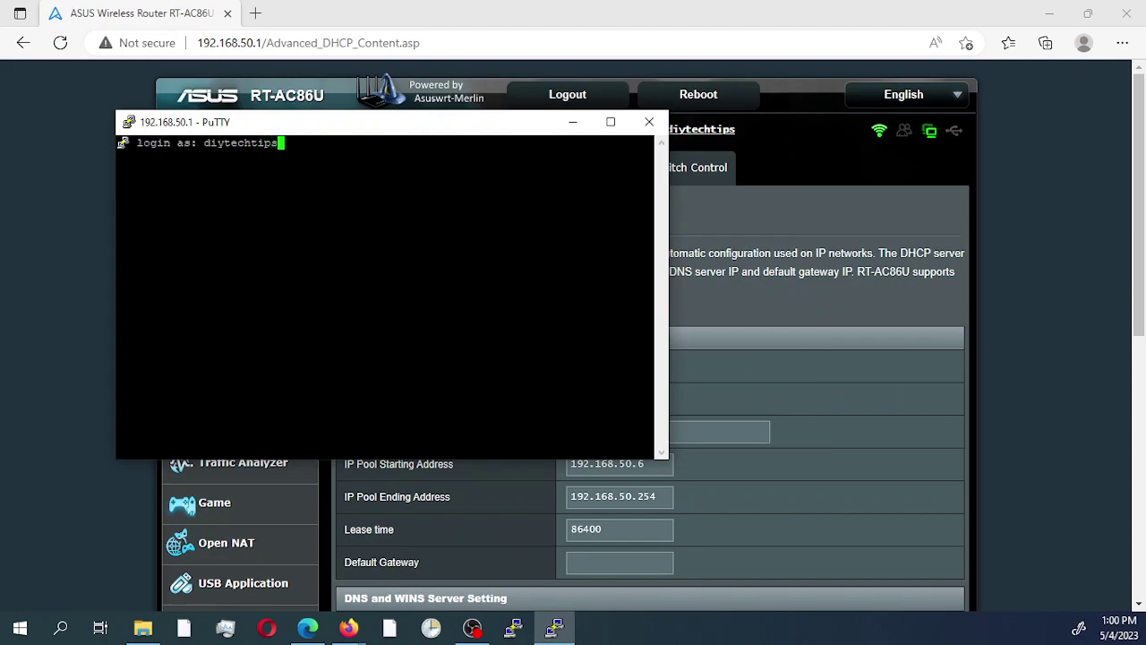
{"action": "key", "text": "Return"}
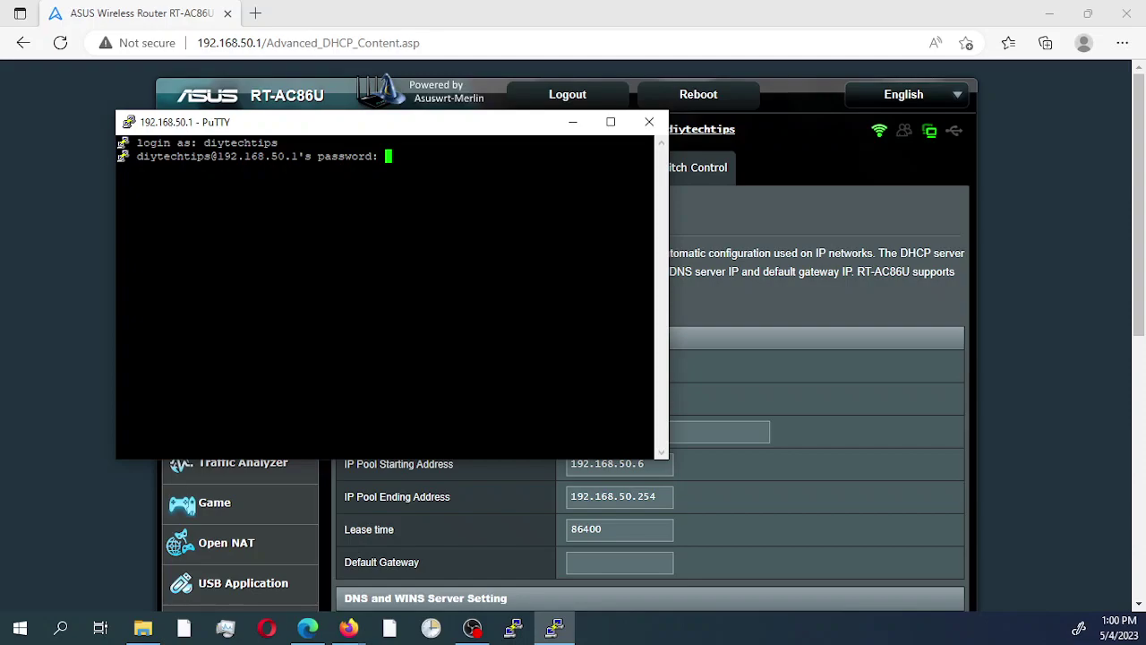
{"action": "key", "text": "Return"}
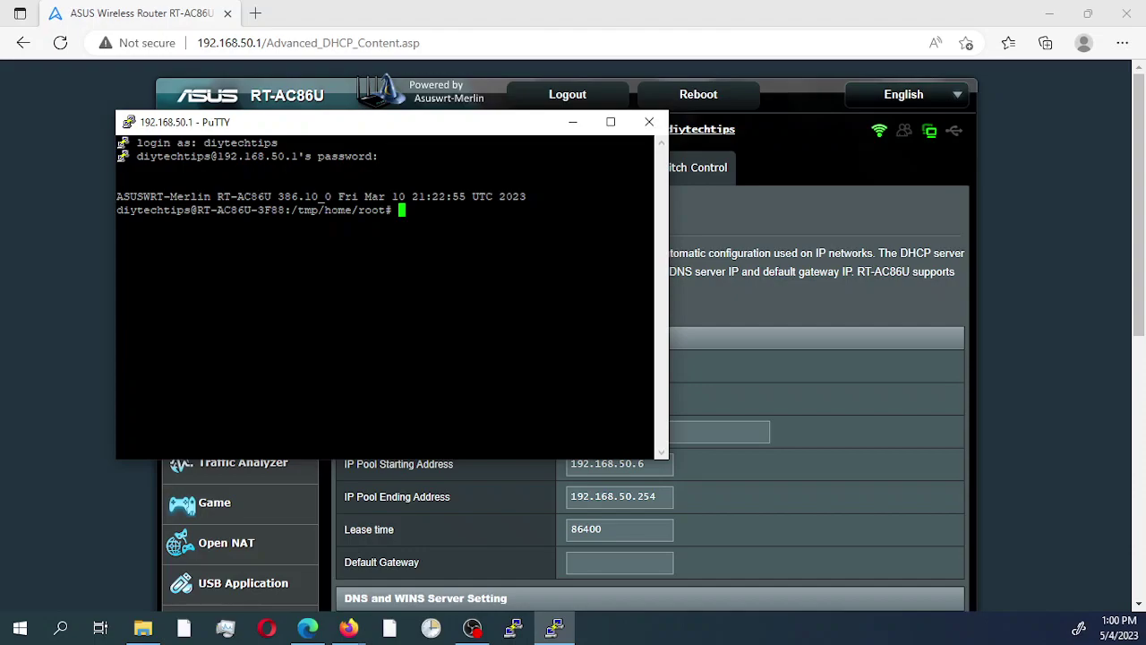
Run amtm, check scripts for updates with u, then return to the main menu with m.
{"action": "type", "text": "amtm"}
{"action": "key", "text": "Return"}
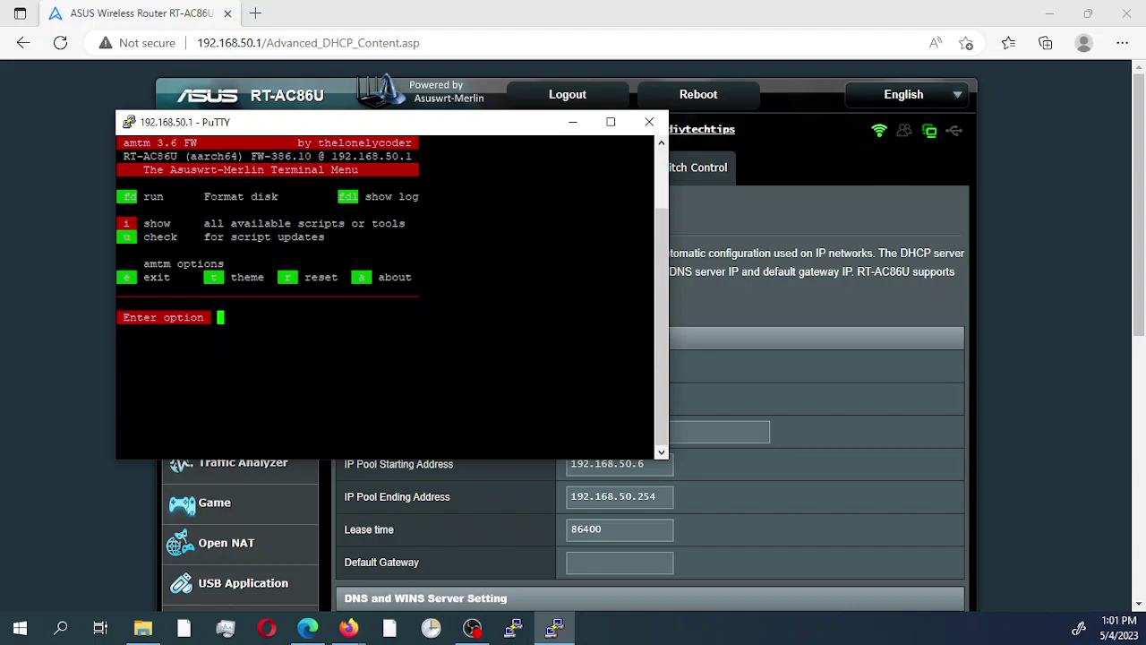
{"action": "type", "text": "u"}
{"action": "key", "text": "Return"}
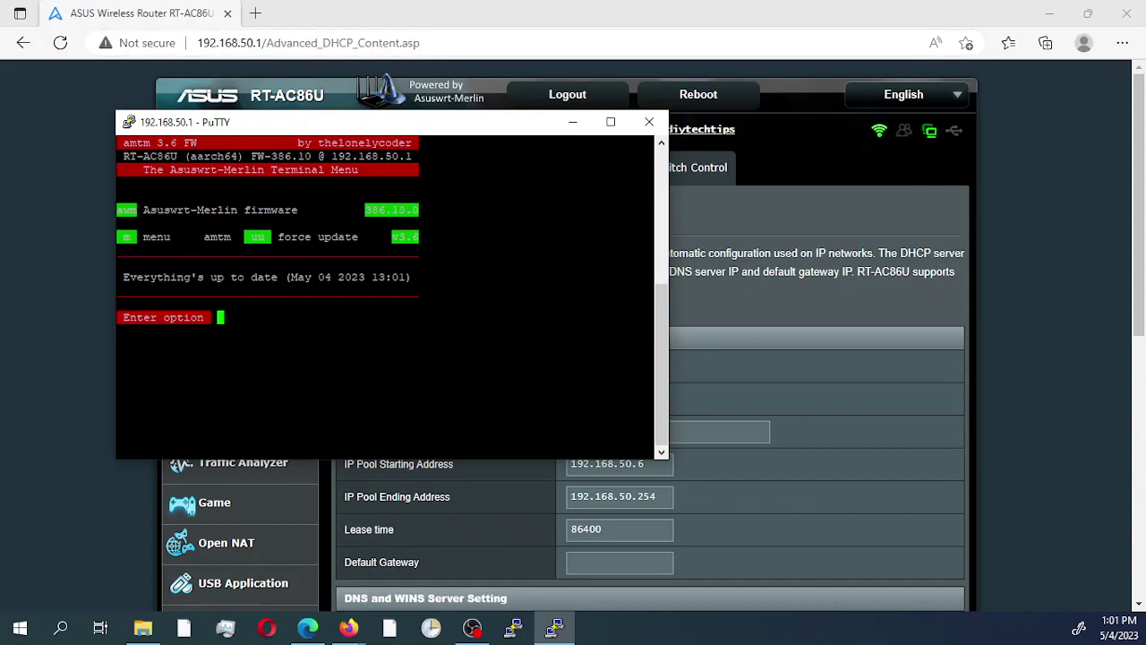
{"action": "type", "text": "m"}
{"action": "key", "text": "Return"}
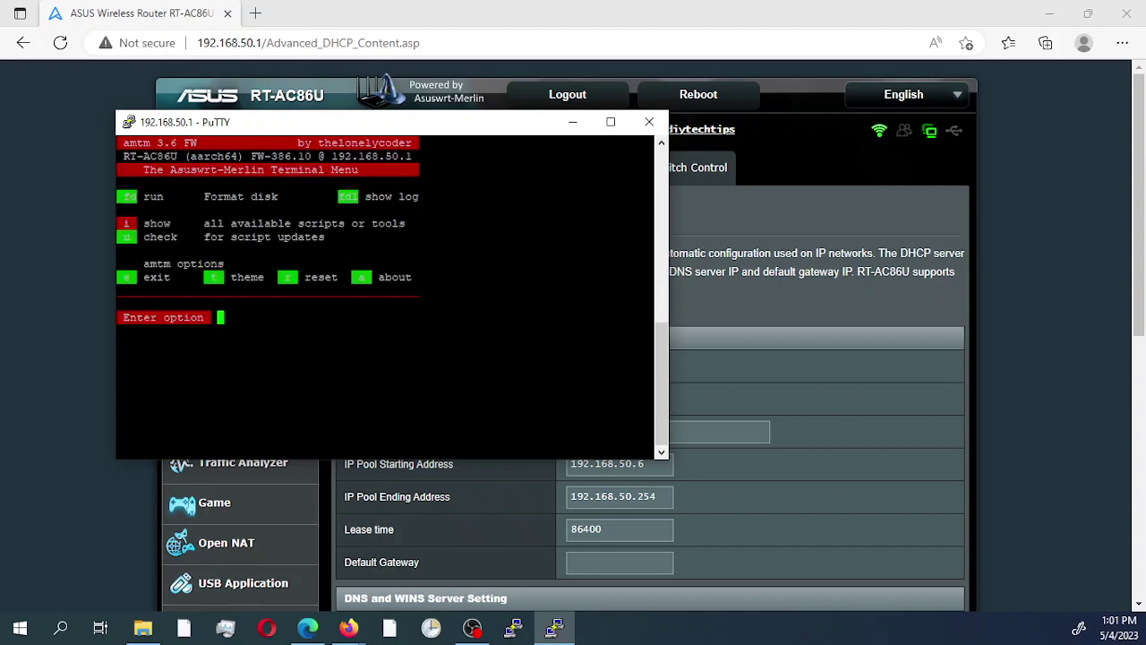
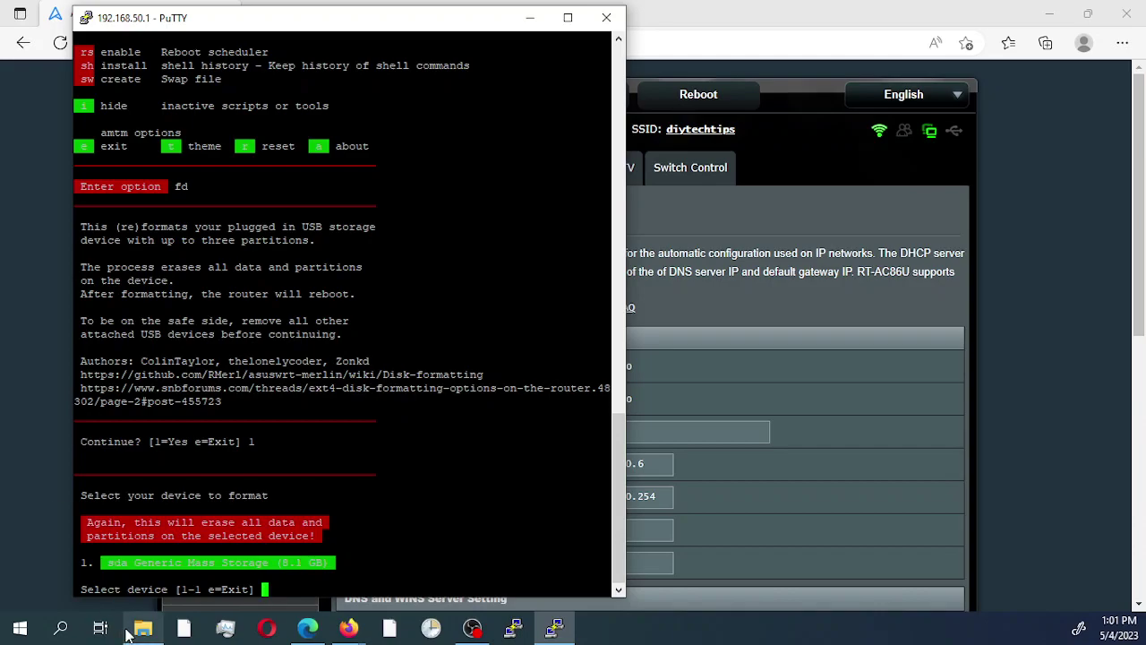
Select the USB drive for formatting with a single ext4 partition.
{"action": "mouse_move", "coordinate": [128, 633]}
{"action": "type", "text": "1"}
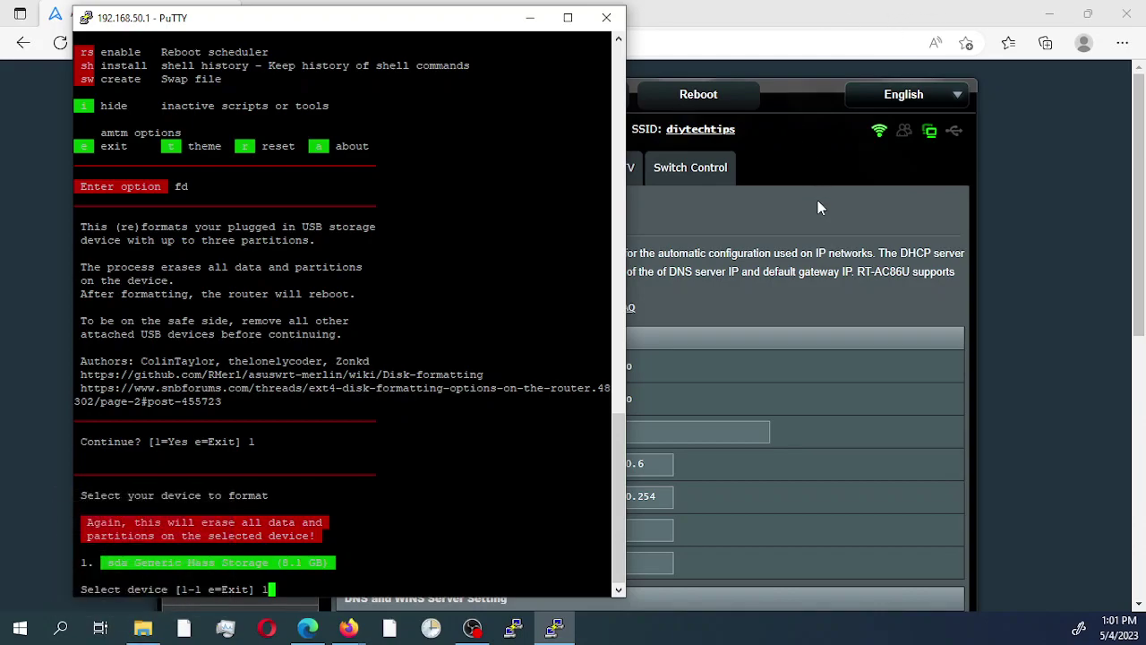
{"action": "key", "text": "Return"}
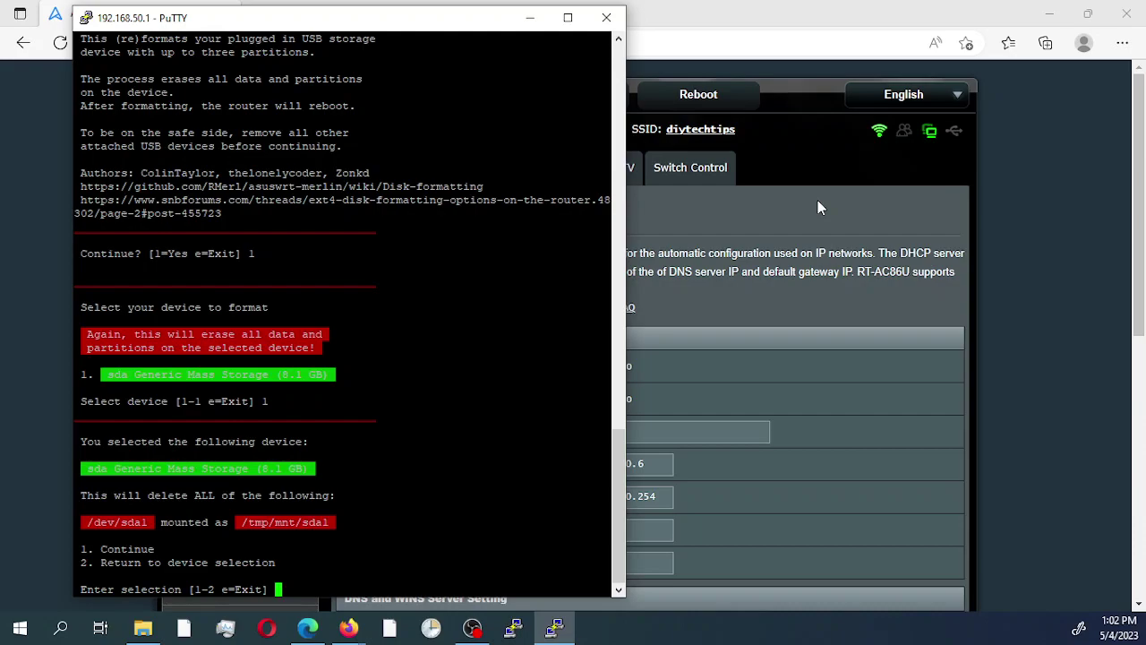
{"action": "type", "text": "1"}
{"action": "key", "text": "Return"}
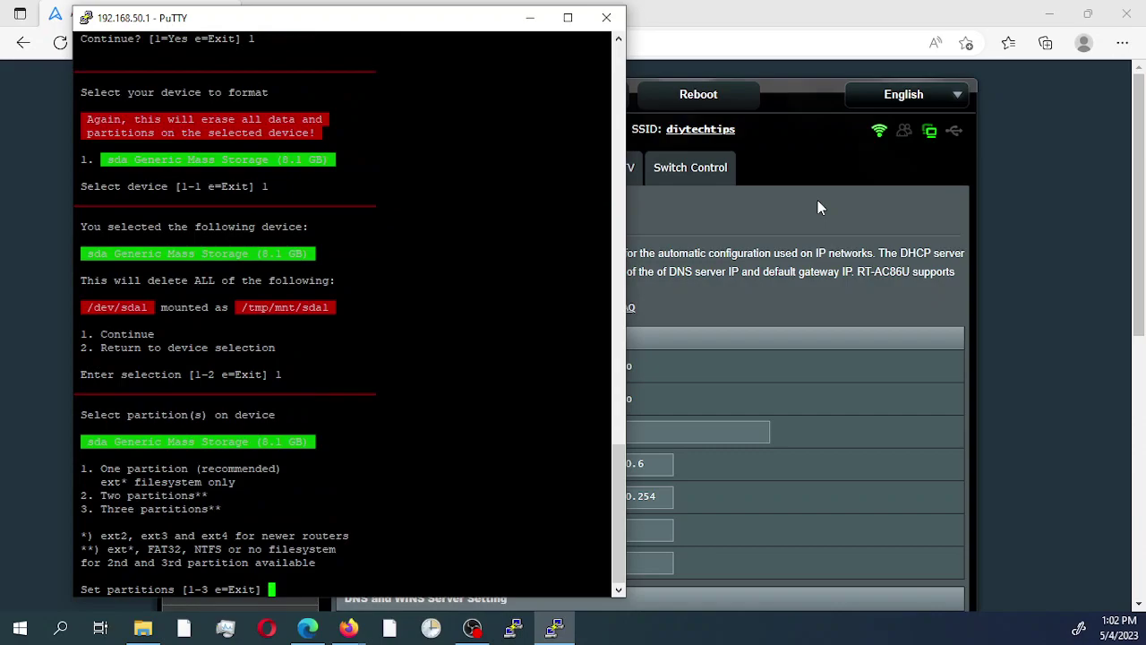
{"action": "type", "text": "1"}
{"action": "key", "text": "Return"}
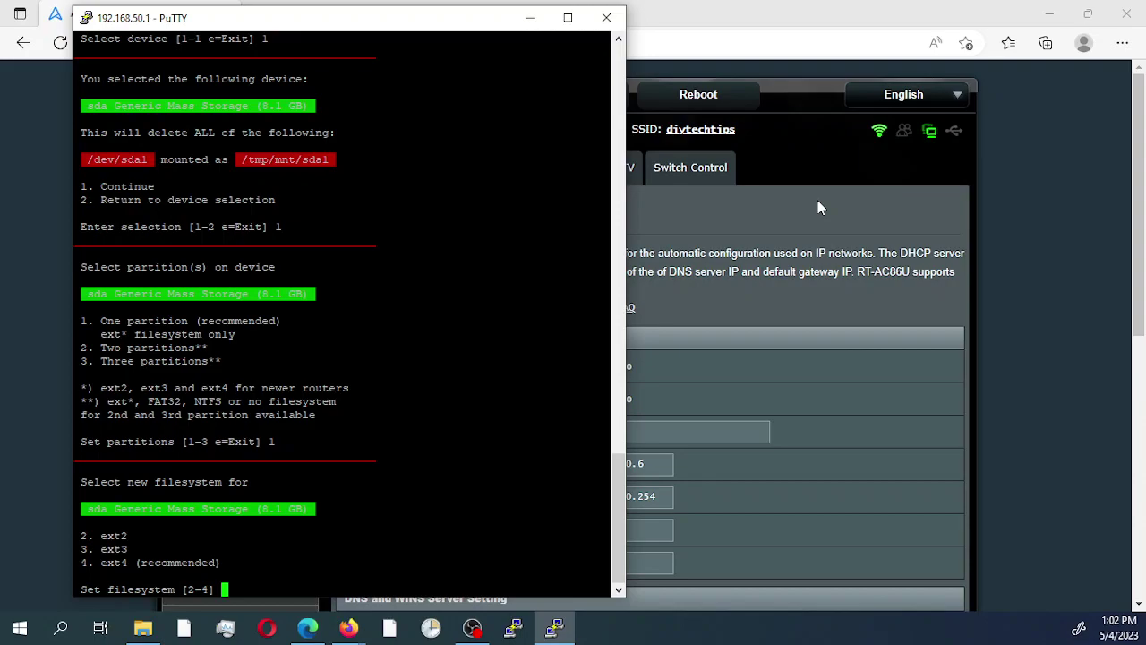
{"action": "type", "text": "4"}
{"action": "key", "text": "Return"}
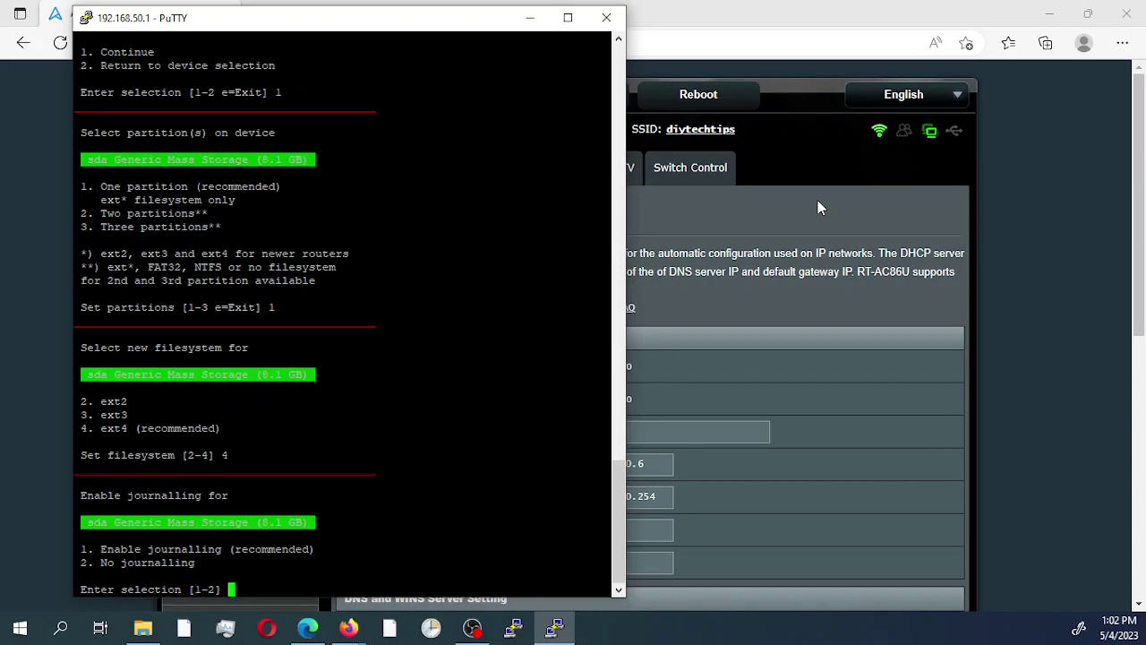
Turn on journalling and give the drive the confirmed label SWAP.
{"action": "type", "text": "1"}
{"action": "key", "text": "Return"}
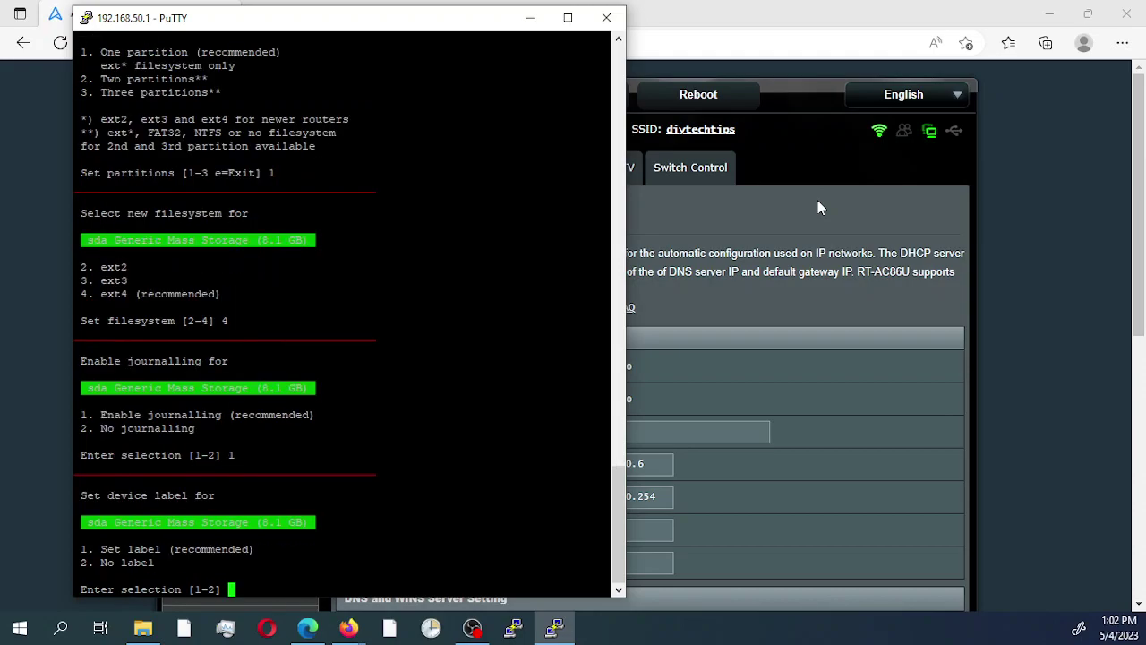
{"action": "type", "text": "1"}
{"action": "key", "text": "Return"}
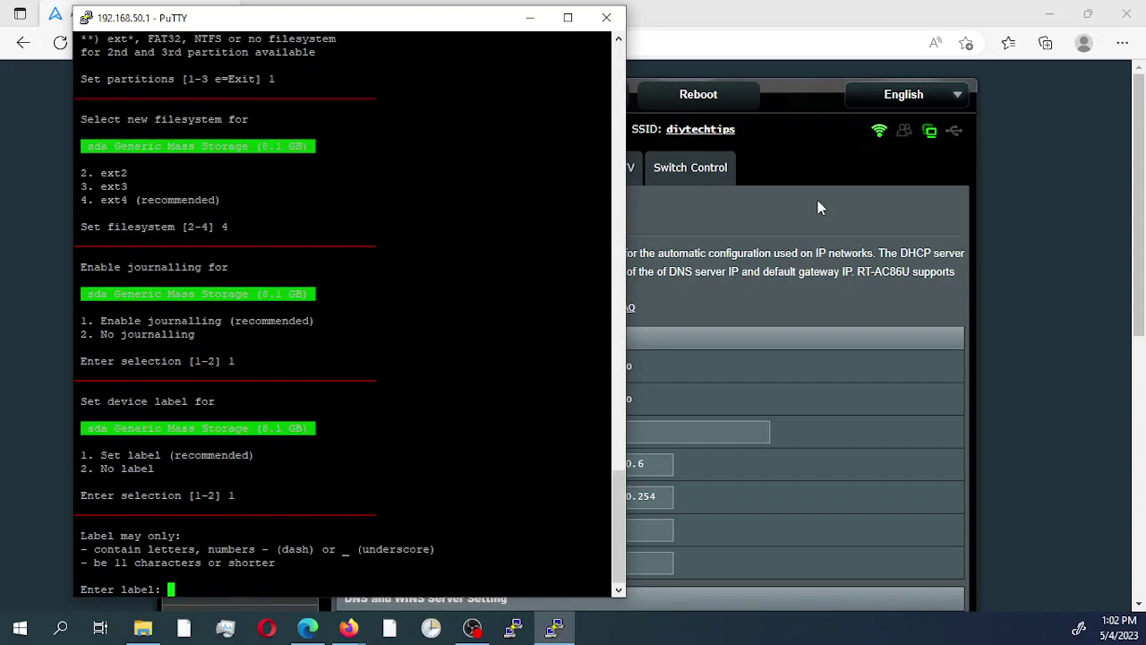
{"action": "type", "text": "SWAP"}
{"action": "key", "text": "Return"}
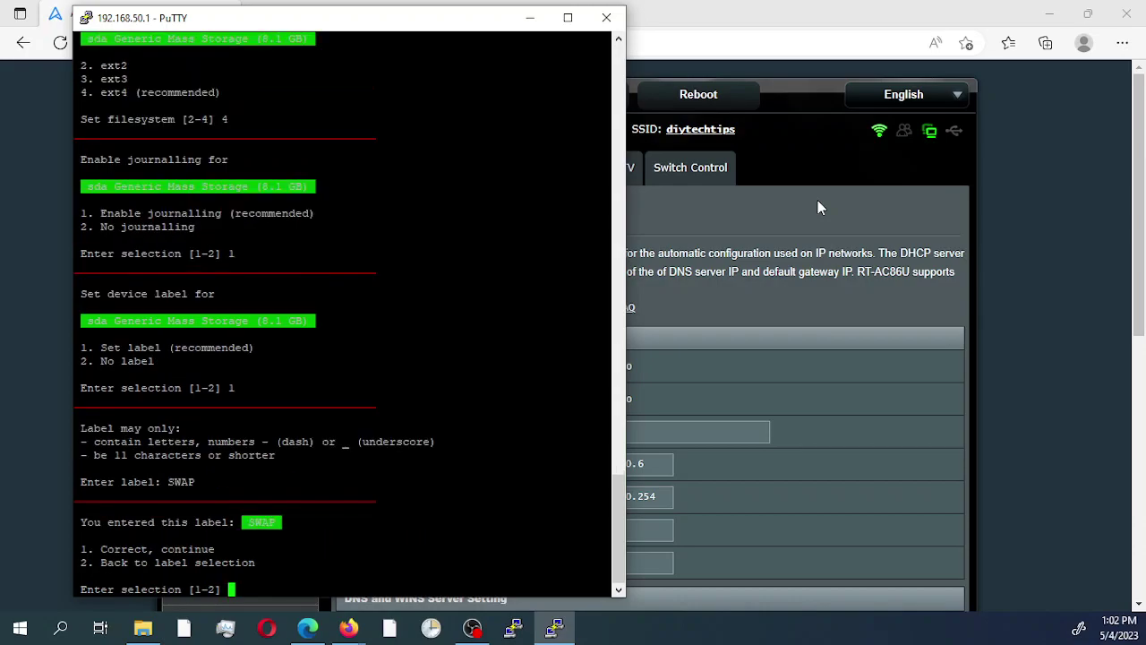
{"action": "type", "text": "1"}
{"action": "key", "text": "Return"}
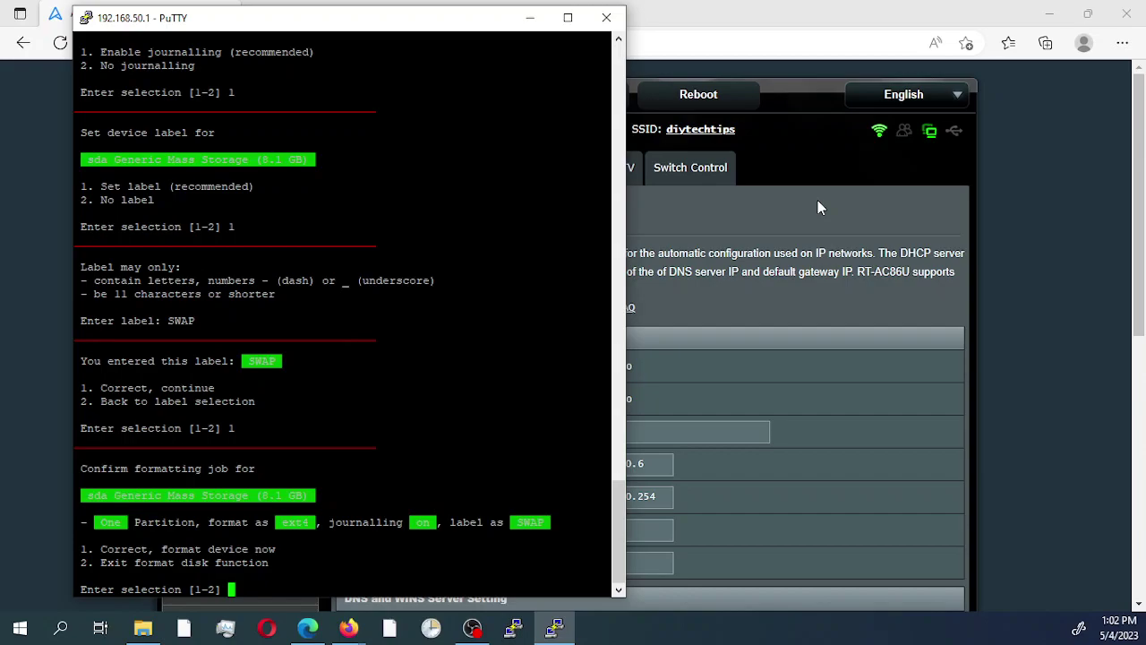
Format the USB drive now and continue after formatting so the router reboots.
{"action": "type", "text": "1"}
{"action": "key", "text": "Return"}
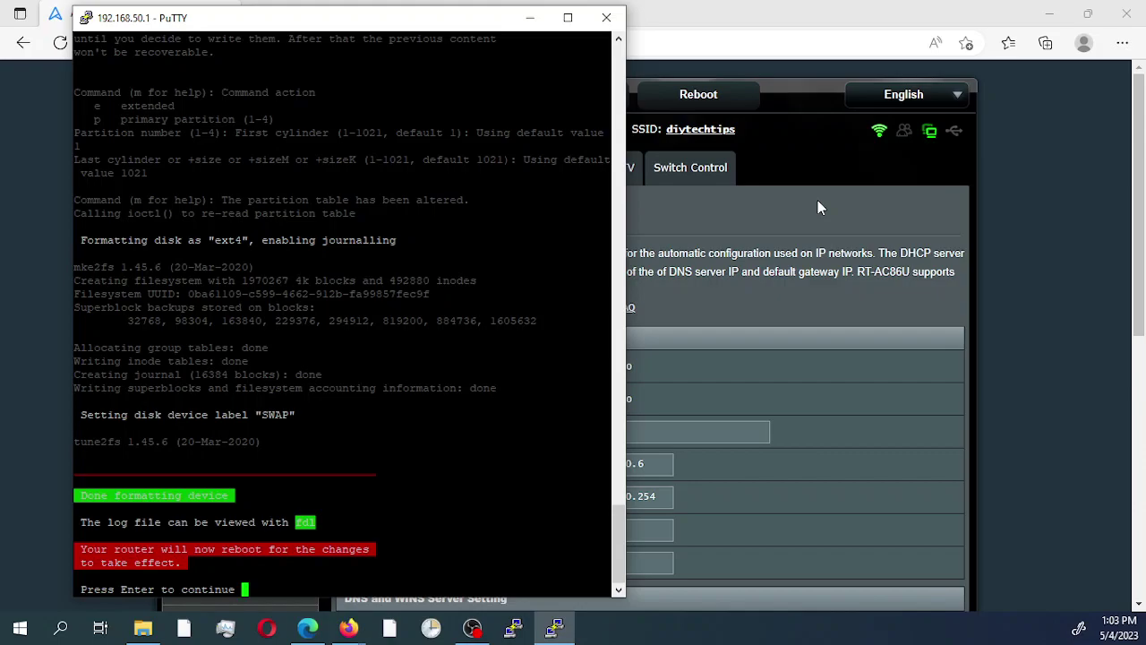
{"action": "key", "text": "Return"}
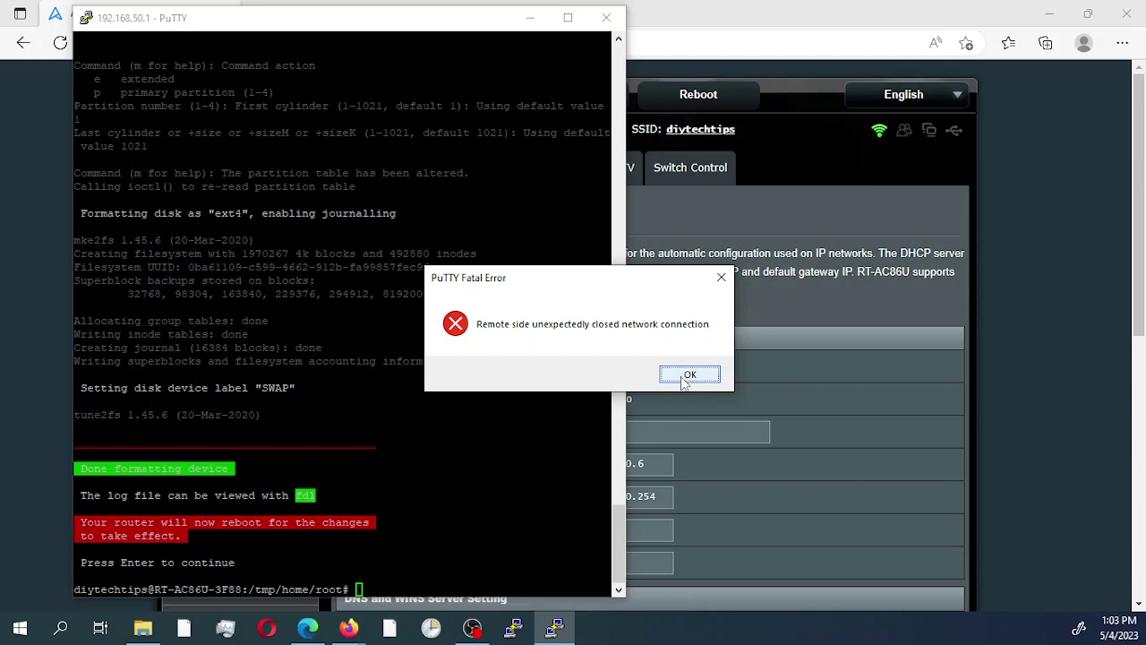
Dismiss the connection-closed error and restart the PuTTY session to the router.
{"action": "left_click", "coordinate": [686, 378]}
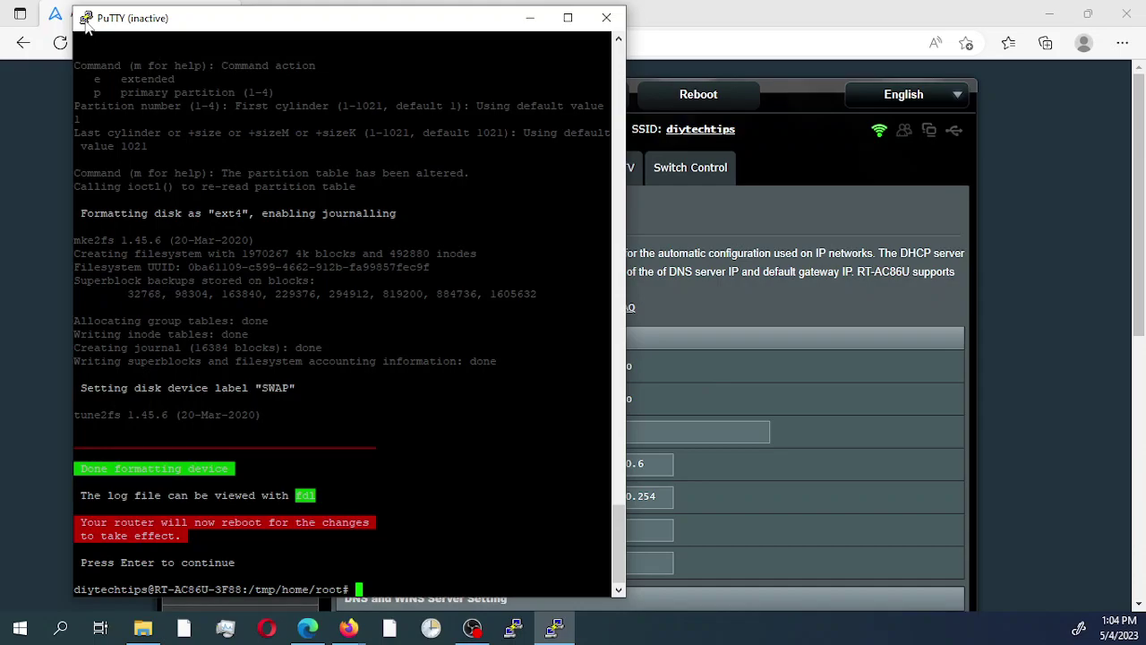
{"action": "left_click", "coordinate": [86, 20]}
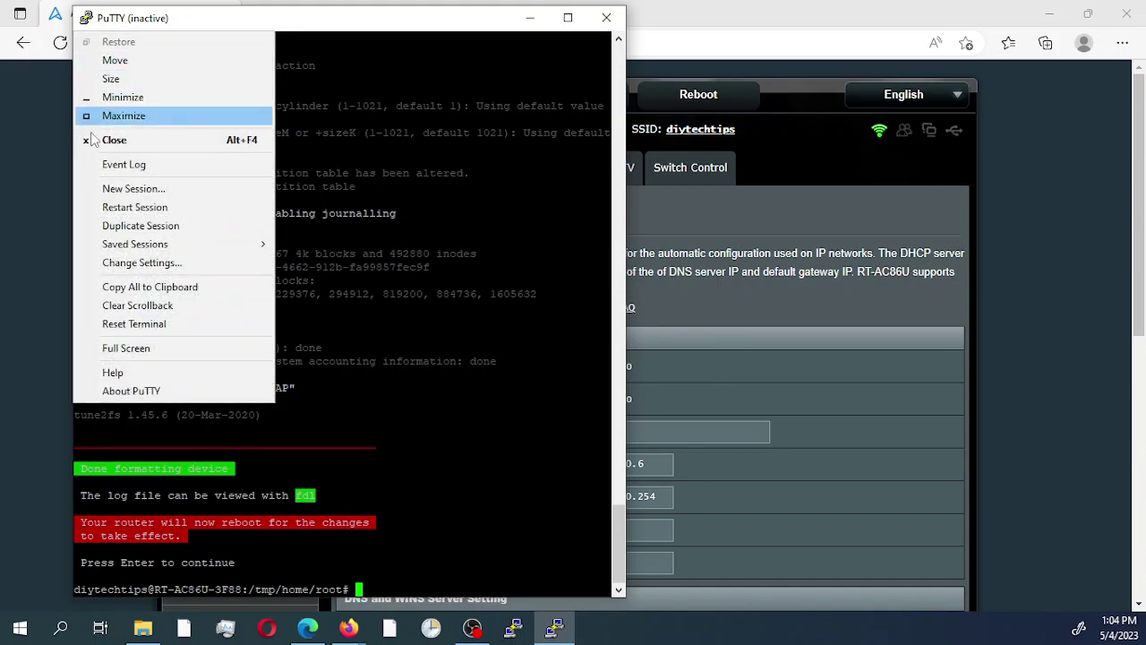
{"action": "left_click", "coordinate": [126, 208]}
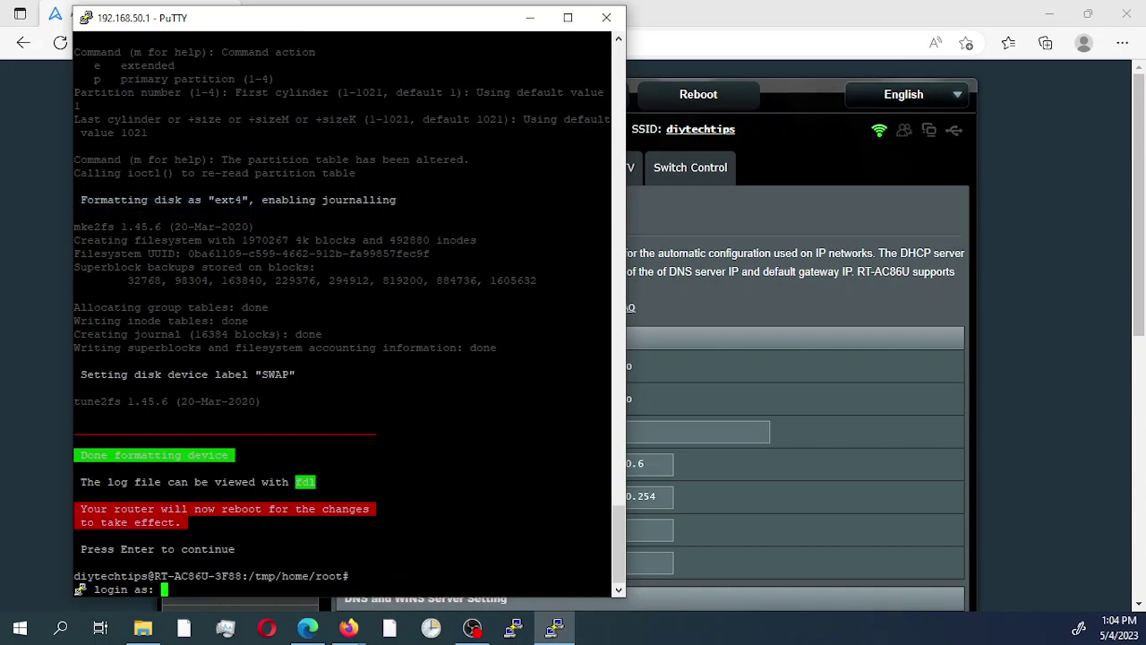
Log in with the router username and password and launch amtm.
{"action": "type", "text": "diytechtips"}
{"action": "key", "text": "Return"}
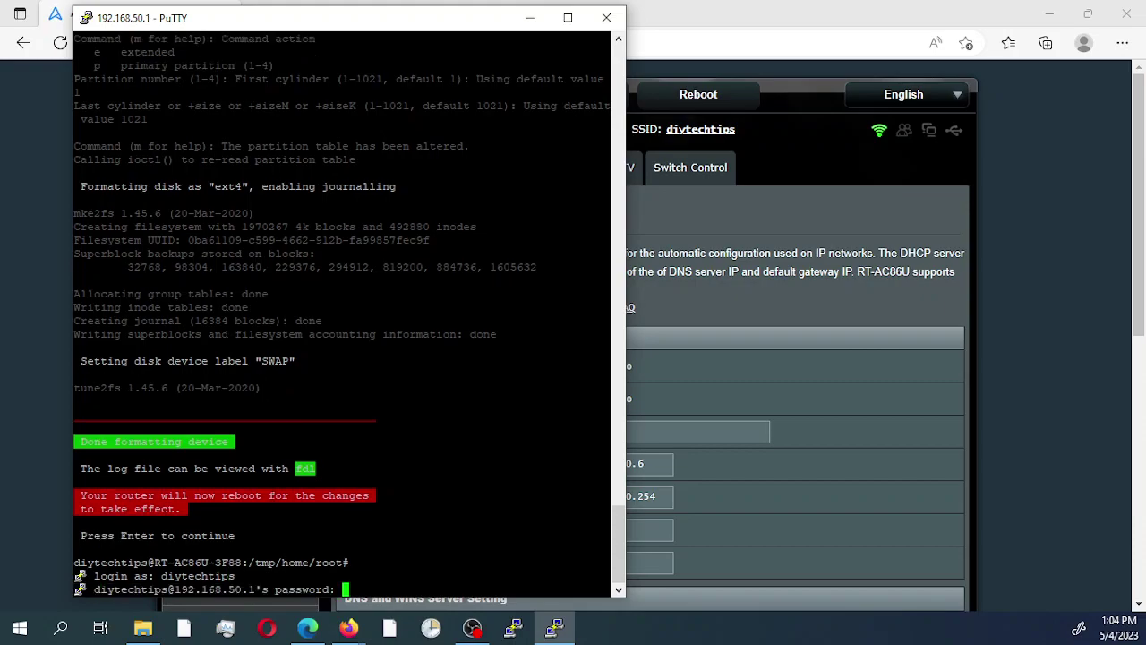
{"action": "key", "text": "Return"}
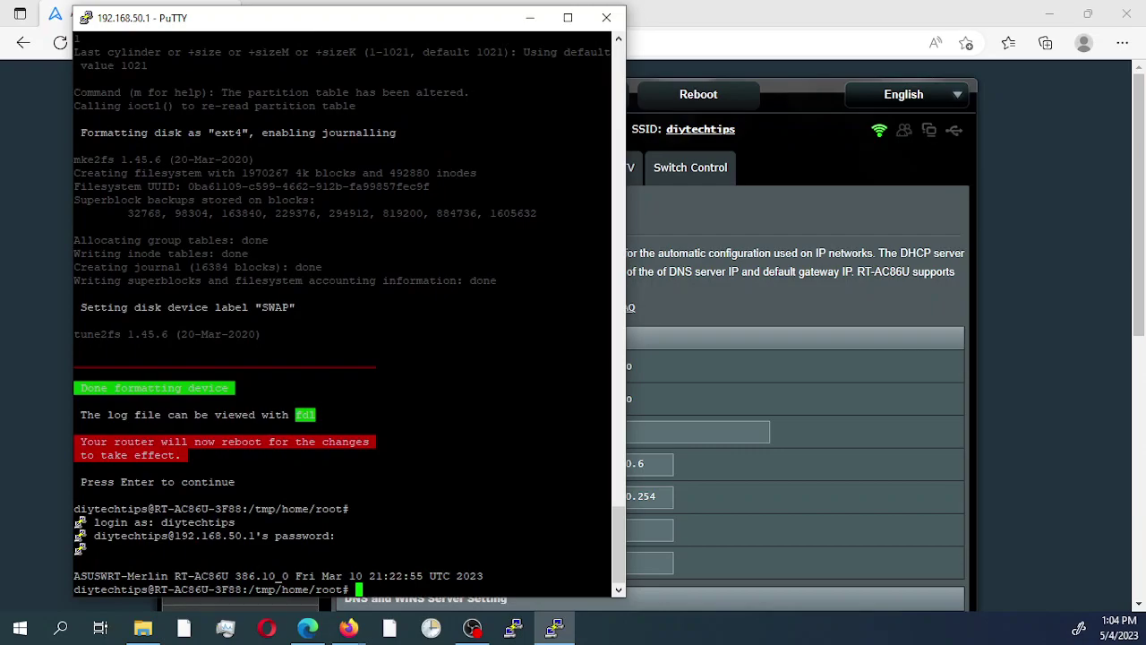
{"action": "type", "text": "amtm"}
{"action": "key", "text": "Return"}
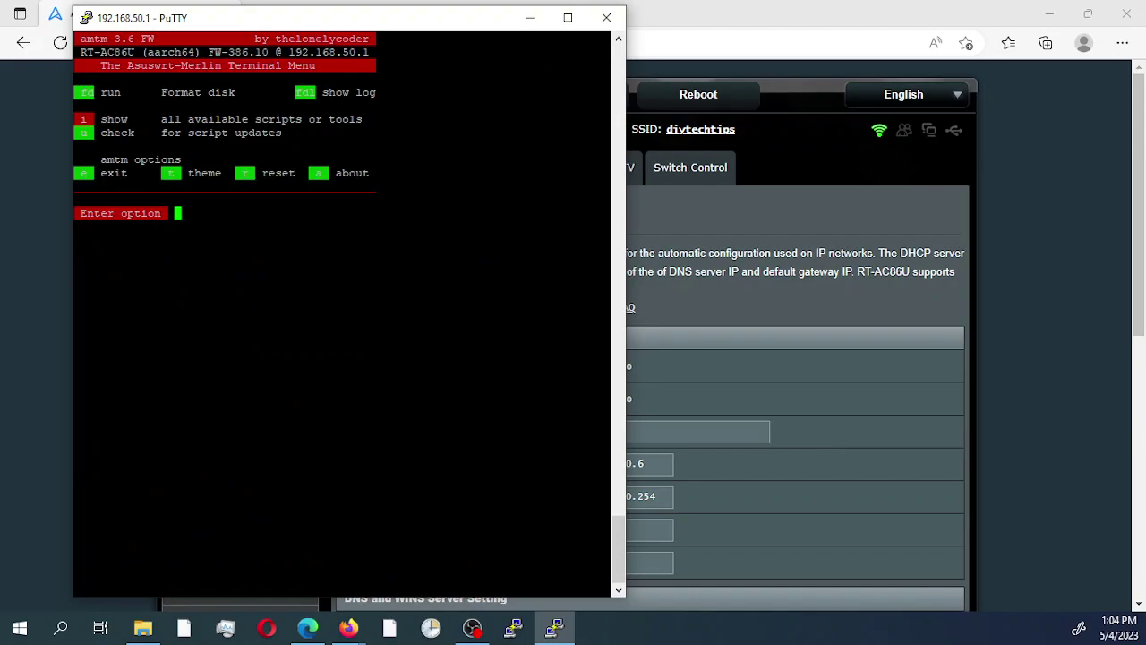
Start amtm's swap file option (sw) and place the swap file on /tmp/mnt/SWAP.
{"action": "type", "text": "i"}
{"action": "key", "text": "Return"}
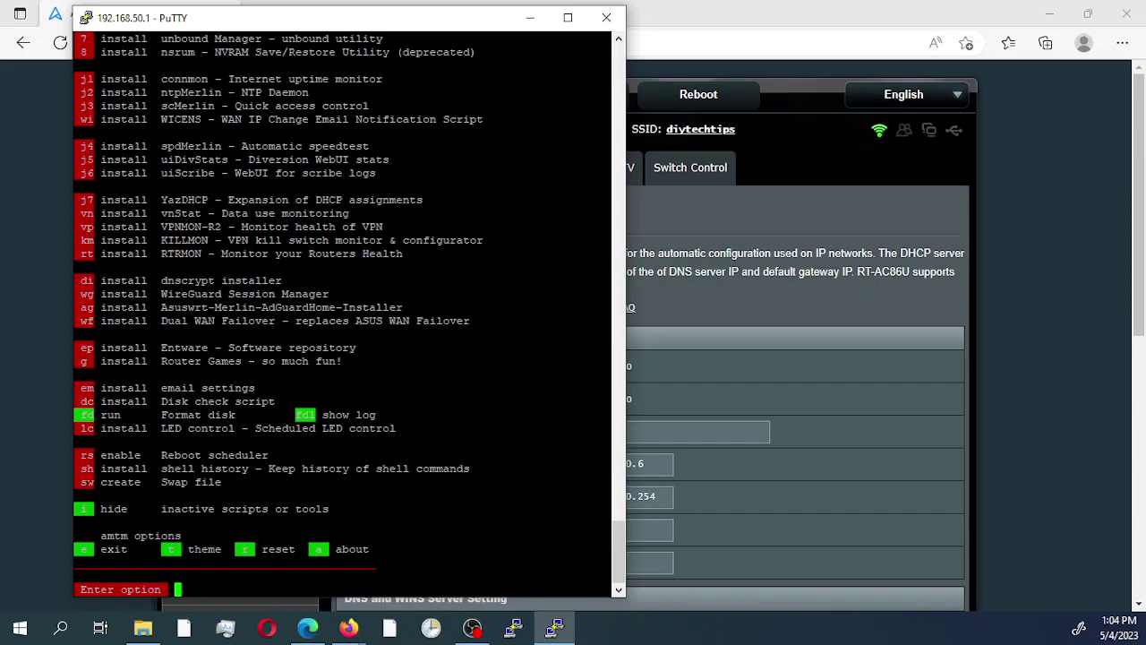
{"action": "type", "text": "sw"}
{"action": "key", "text": "Return"}
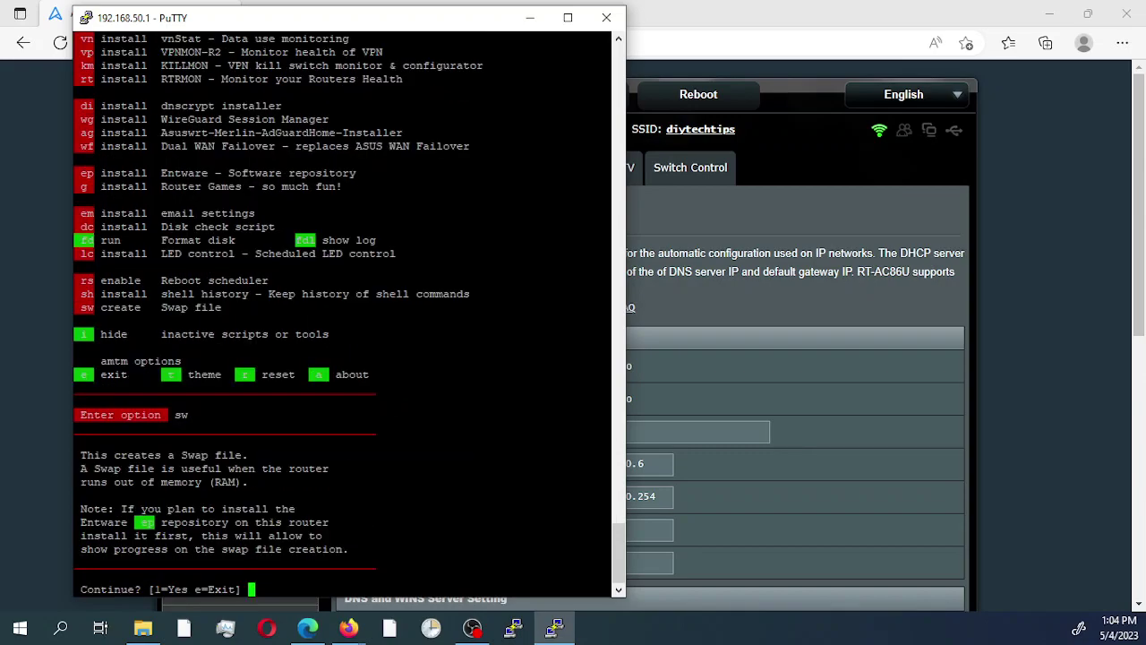
{"action": "type", "text": "1"}
{"action": "key", "text": "Return"}
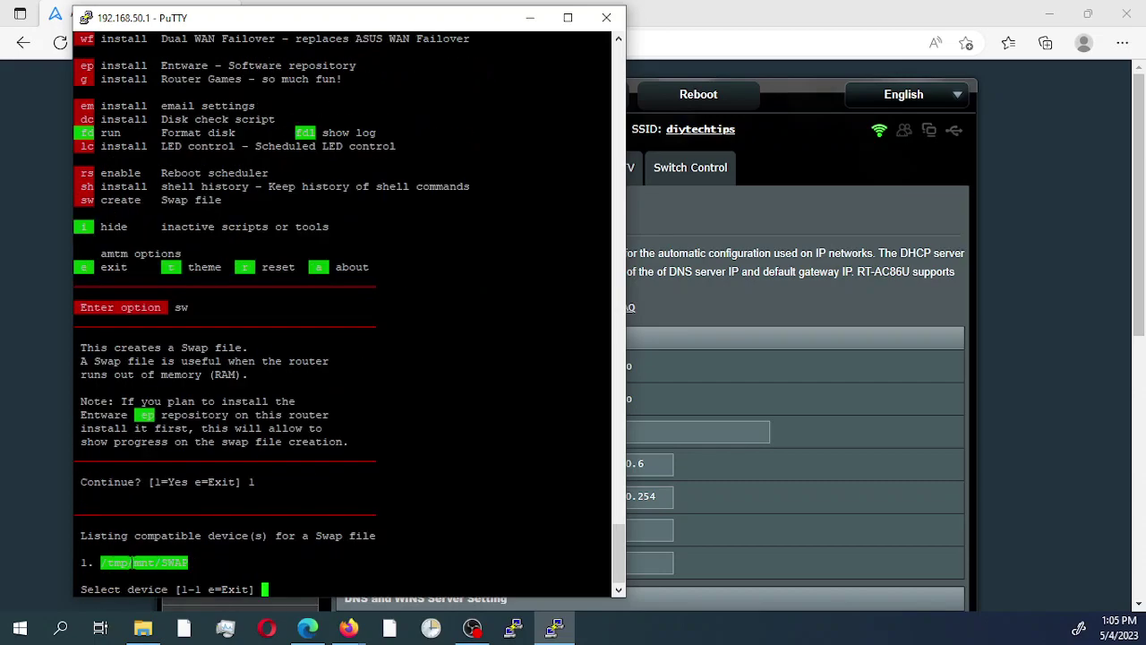
{"action": "type", "text": "1"}
{"action": "key", "text": "Return"}
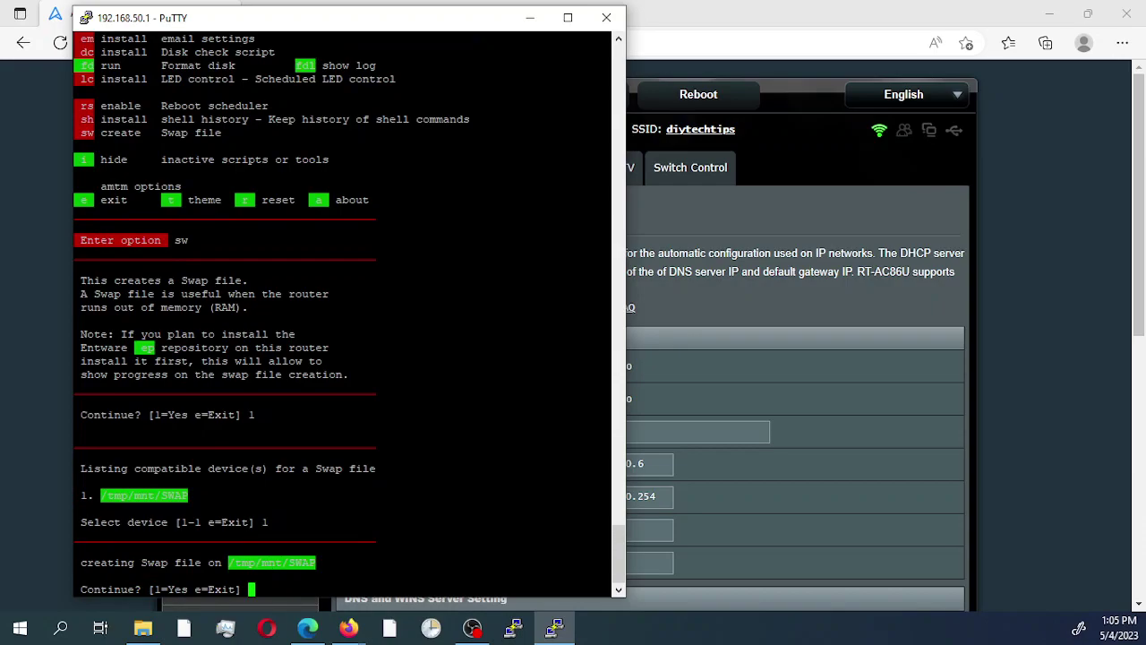
{"action": "type", "text": "1"}
{"action": "key", "text": "Return"}
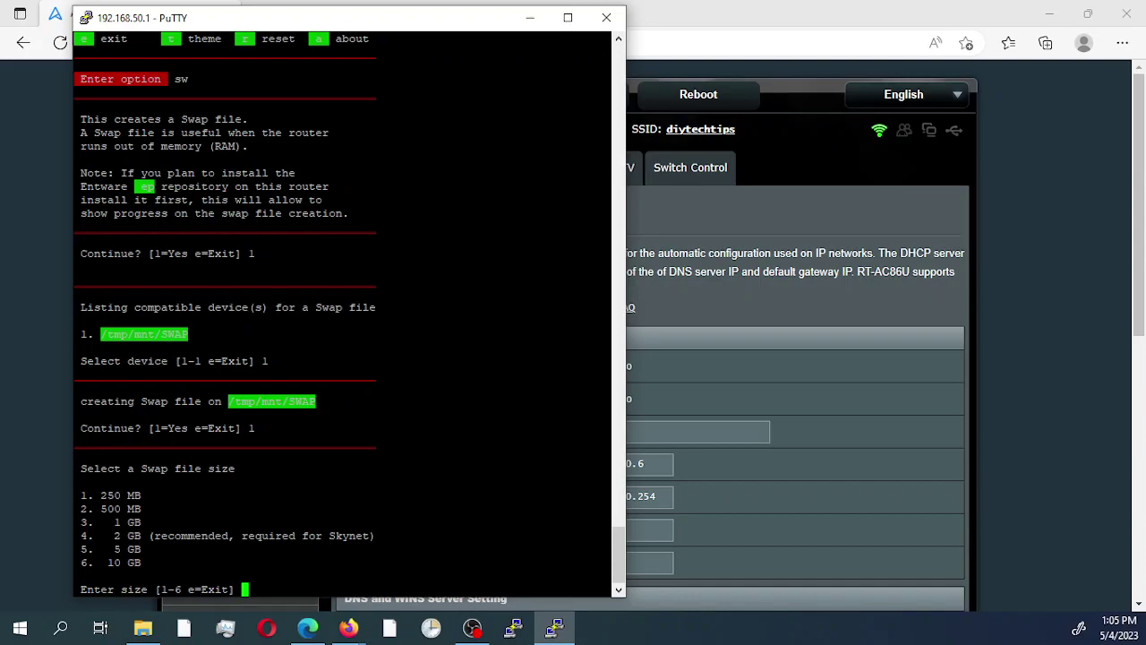
Choose a 250 MB swap file size, then relist amtm's scripts and tools from the top.
{"action": "type", "text": "1"}
{"action": "key", "text": "Return"}
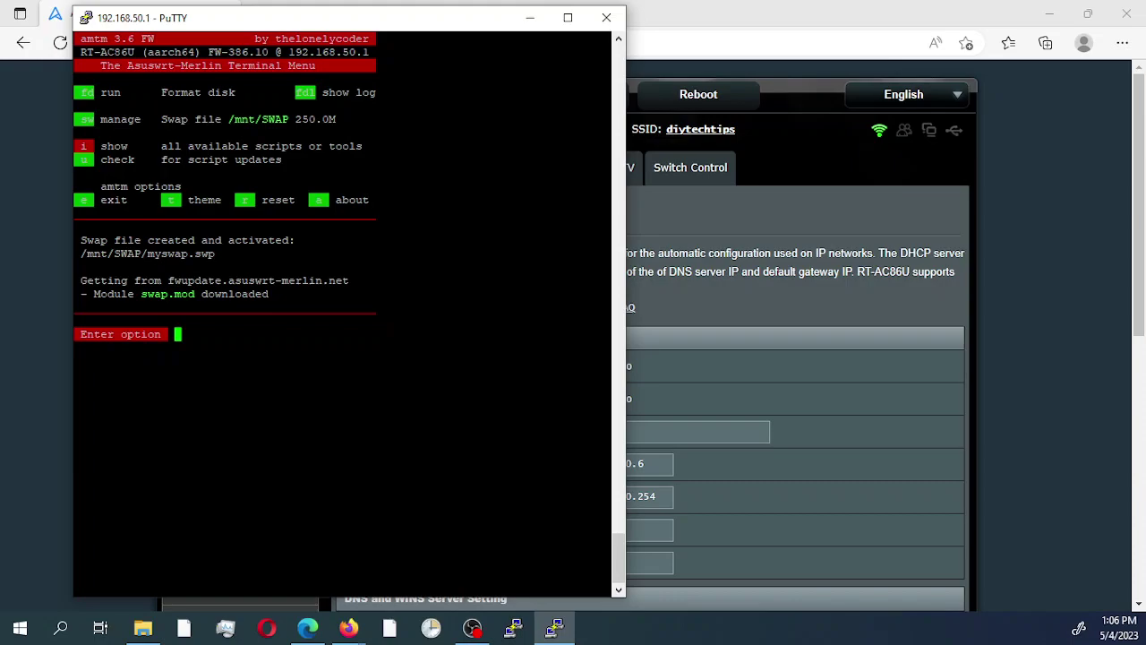
{"action": "type", "text": "i"}
{"action": "key", "text": "Return"}
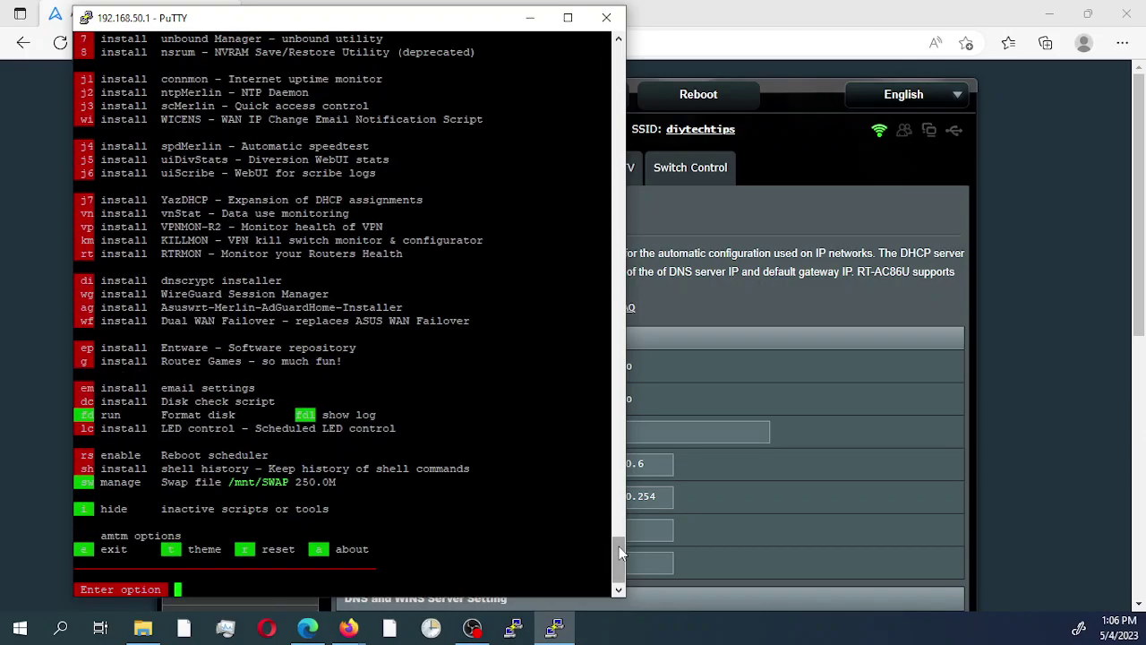
{"action": "scroll", "coordinate": [619, 552], "scroll_direction": "up", "scroll_amount": 1}
{"action": "left_click_drag", "start_coordinate": [622, 552], "coordinate": [623, 537]}
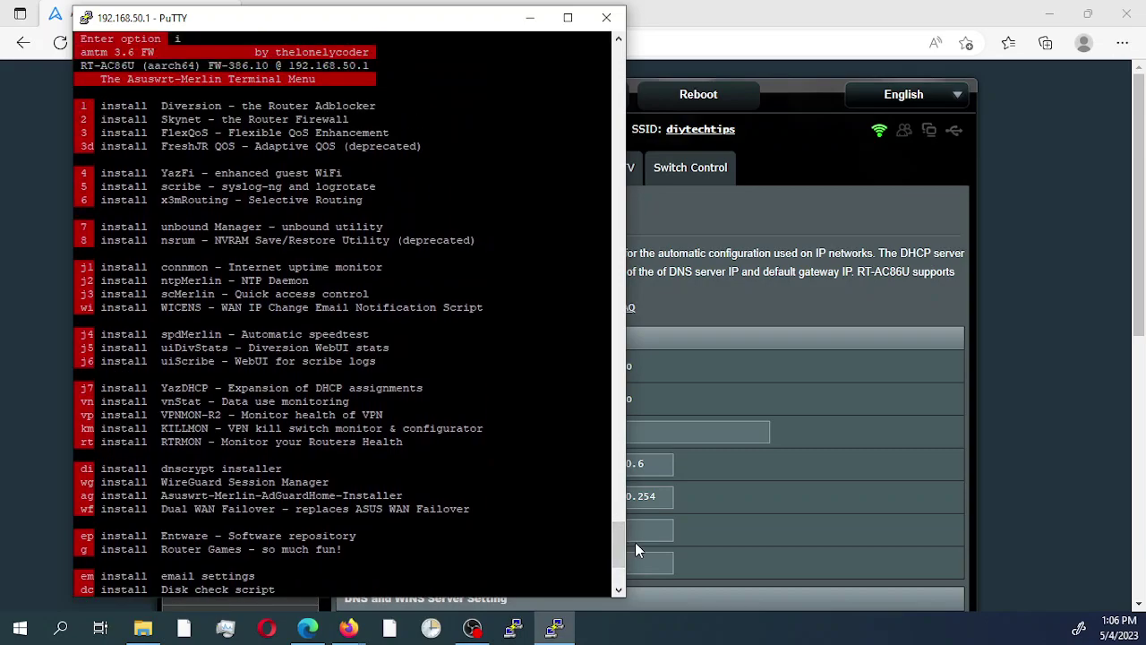
Pick Diversion from the amtm list and continue to its 4.3.3 installer.
{"action": "left_click_drag", "start_coordinate": [616, 546], "coordinate": [614, 563]}
{"action": "type", "text": "1"}
{"action": "key", "text": "Return"}
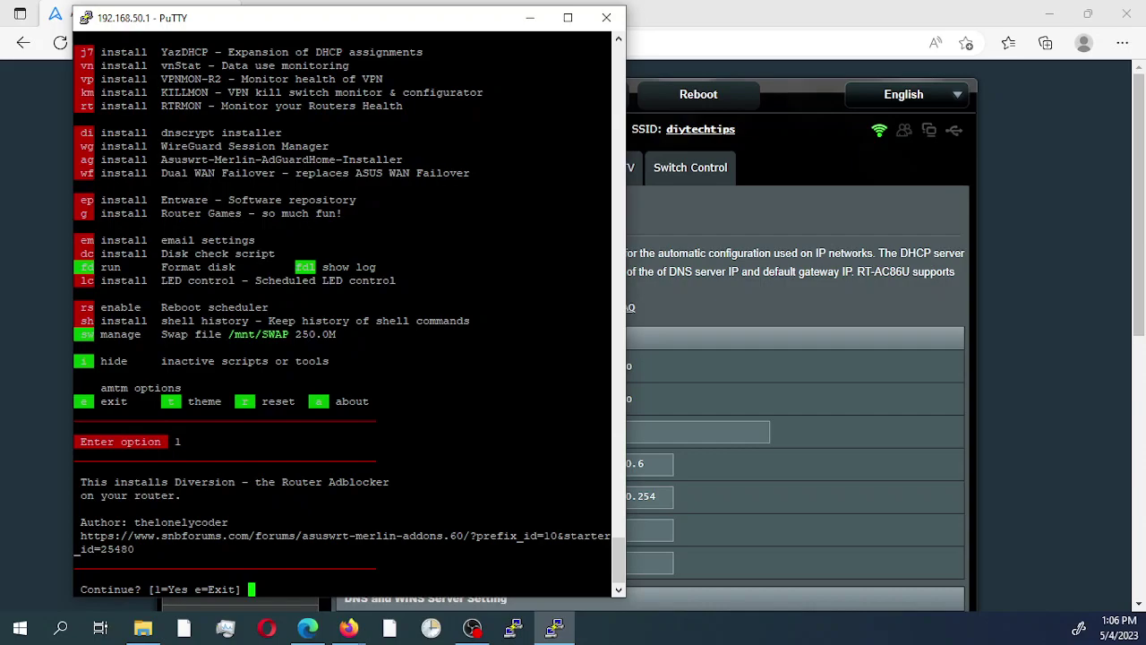
{"action": "type", "text": "1"}
{"action": "key", "text": "Return"}
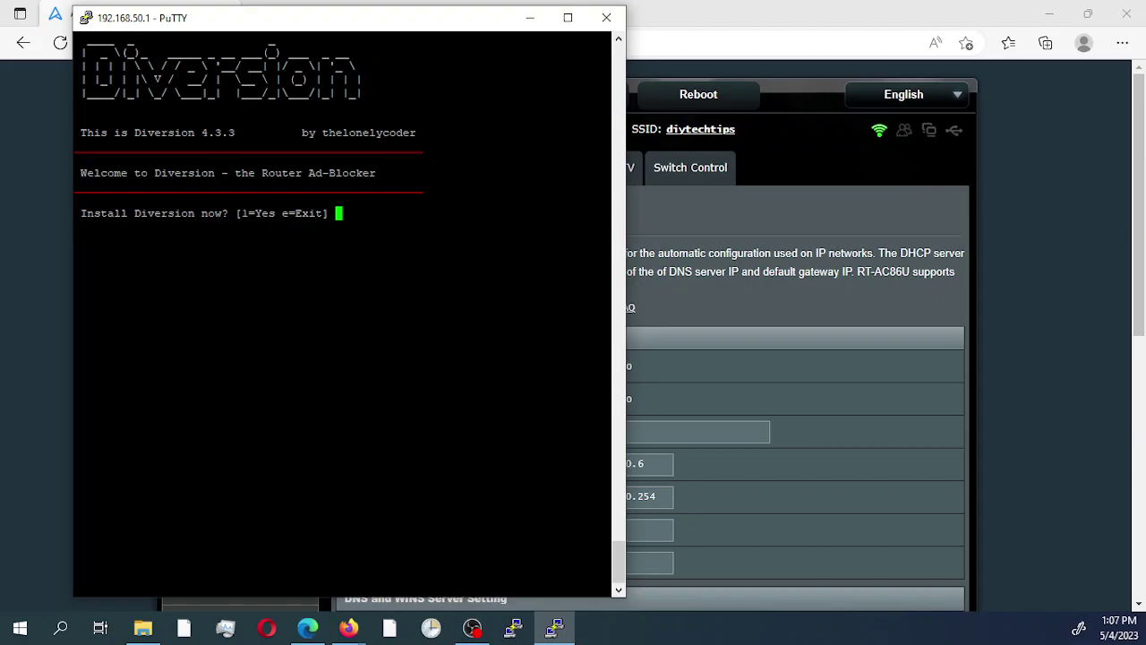
Install Diversion Standard edition with pixelserv-tls at 192.168.50.2.
{"action": "type", "text": "1"}
{"action": "key", "text": "Return"}
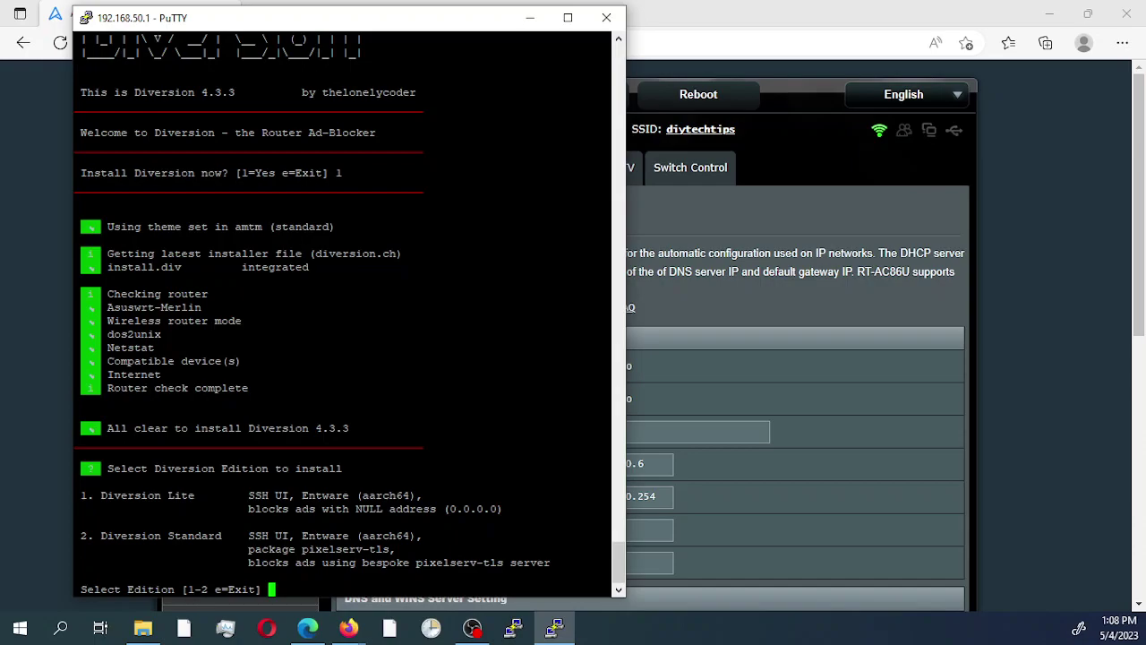
{"action": "type", "text": "2"}
{"action": "key", "text": "Return"}
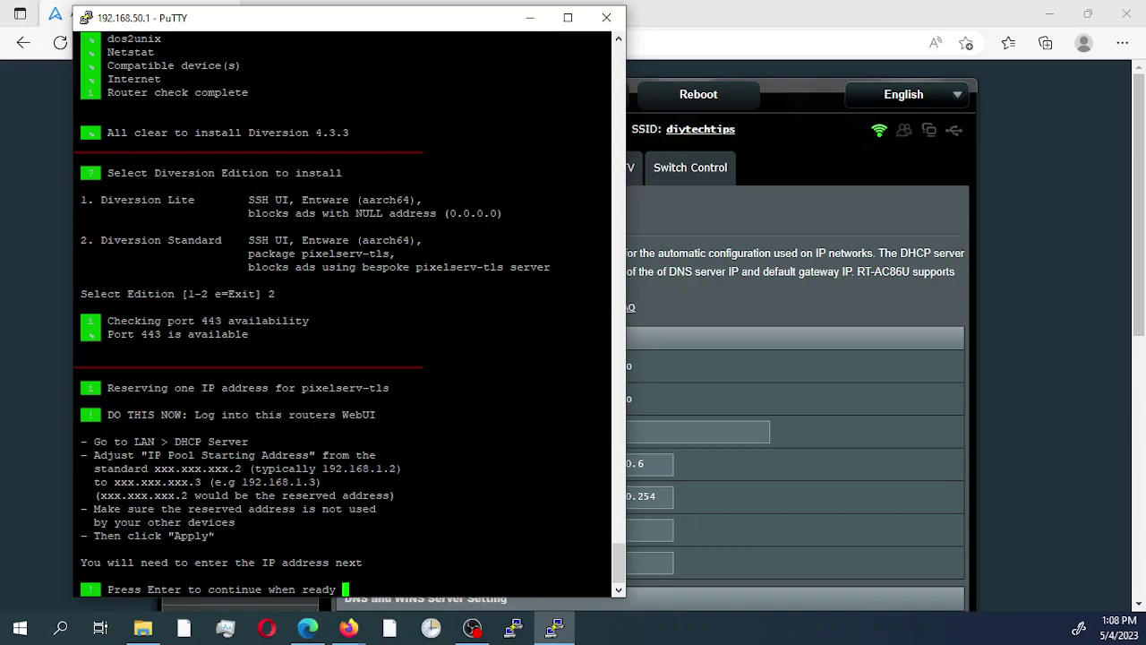
{"action": "key", "text": "Return"}
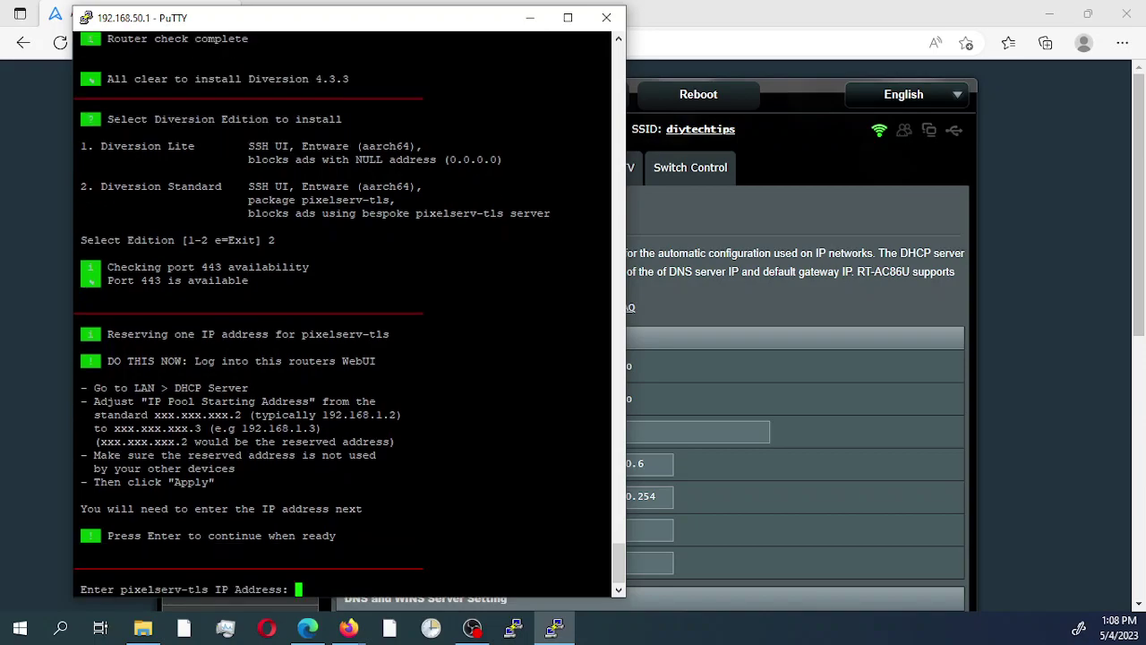
{"action": "type", "text": "192.168.50.2"}
{"action": "key", "text": "Return"}
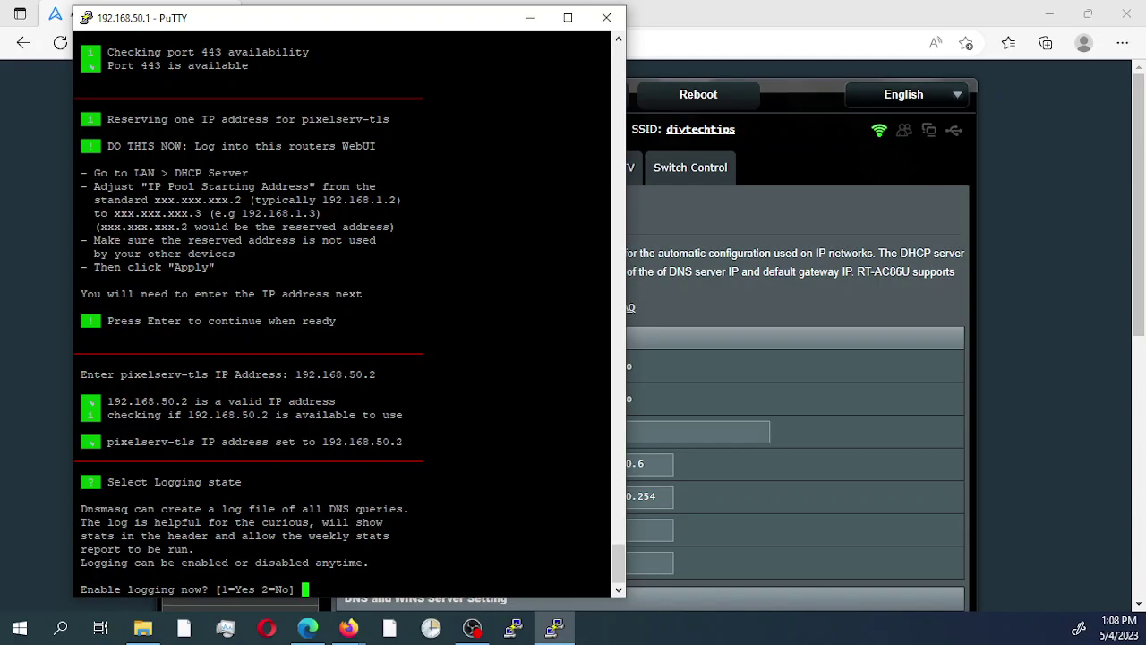
Enable DNS query logging, put 64-bit Entware on /tmp/mnt/SWAP, and run the automatic install.
{"action": "type", "text": "1"}
{"action": "key", "text": "Return"}
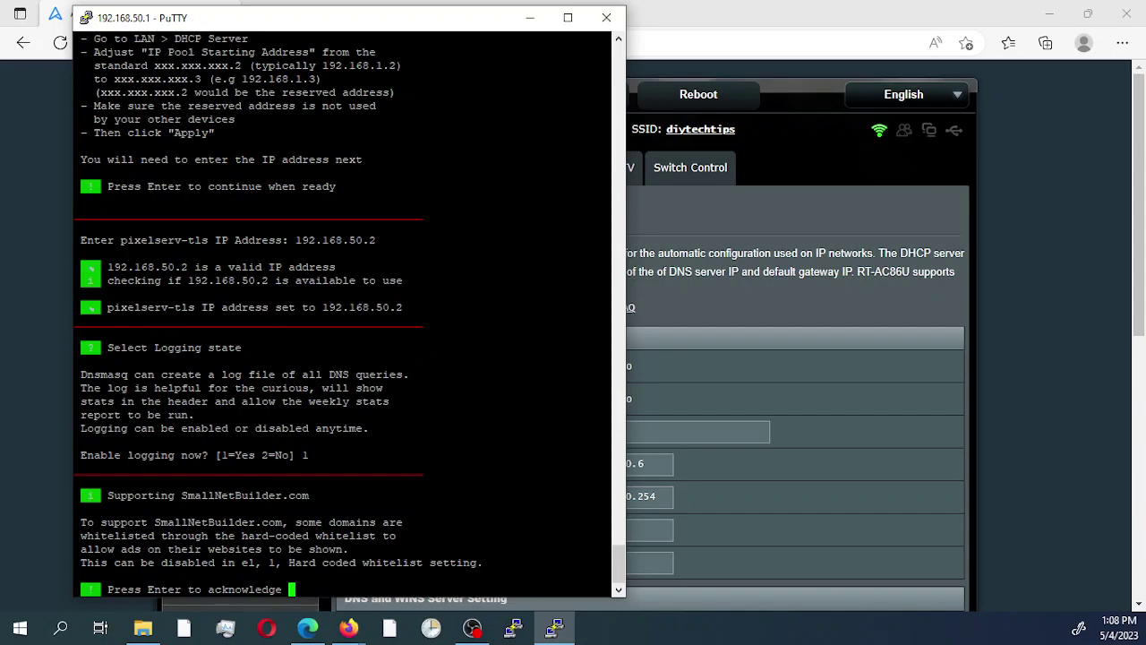
{"action": "key", "text": "Return"}
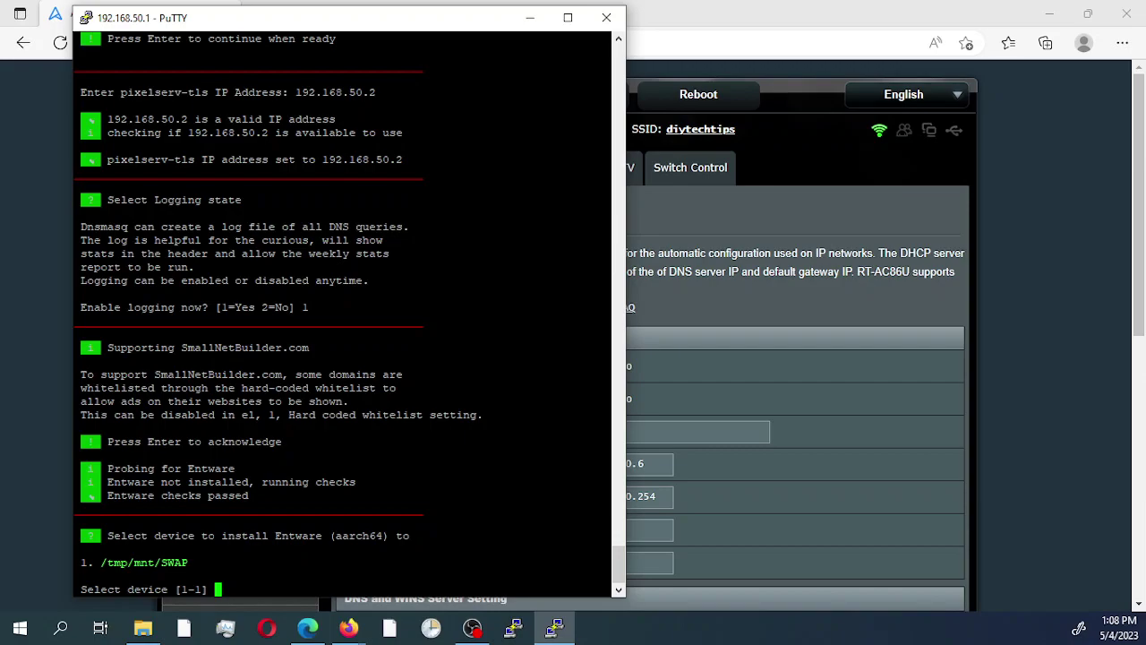
{"action": "type", "text": "1"}
{"action": "key", "text": "Return"}
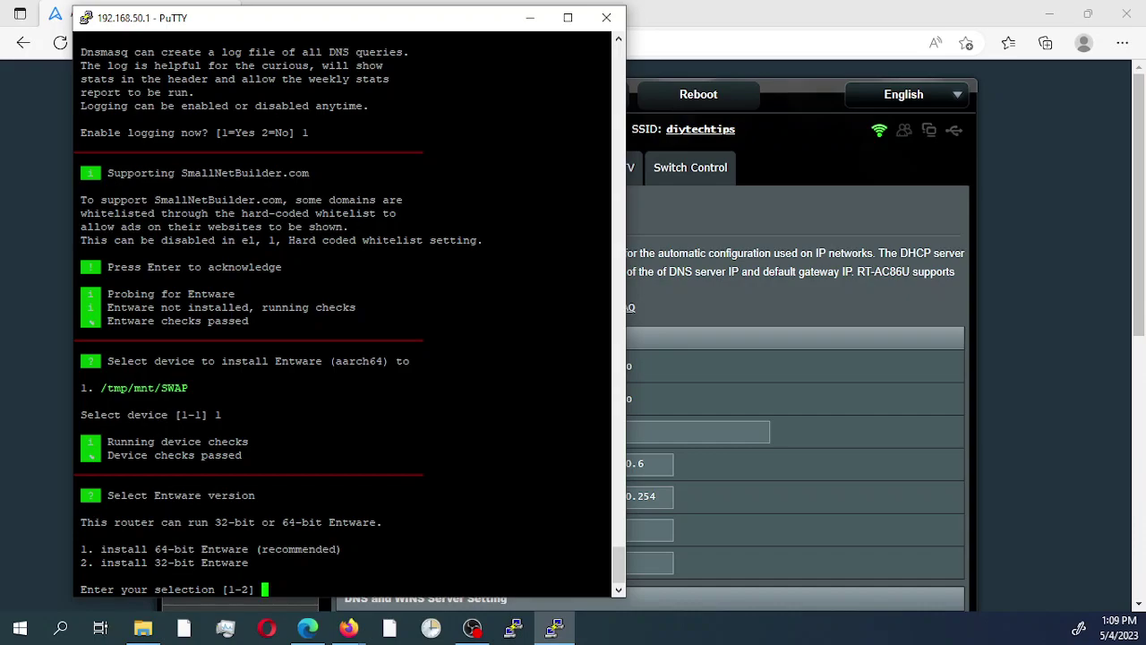
{"action": "type", "text": "1"}
{"action": "key", "text": "Return"}
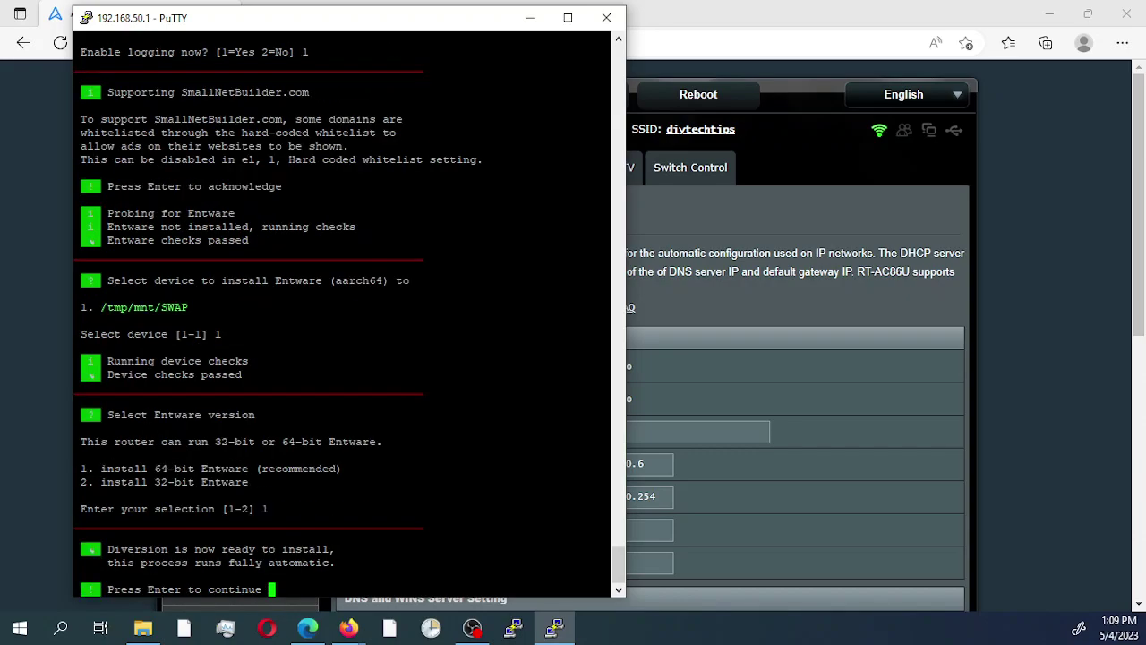
{"action": "key", "text": "Return"}
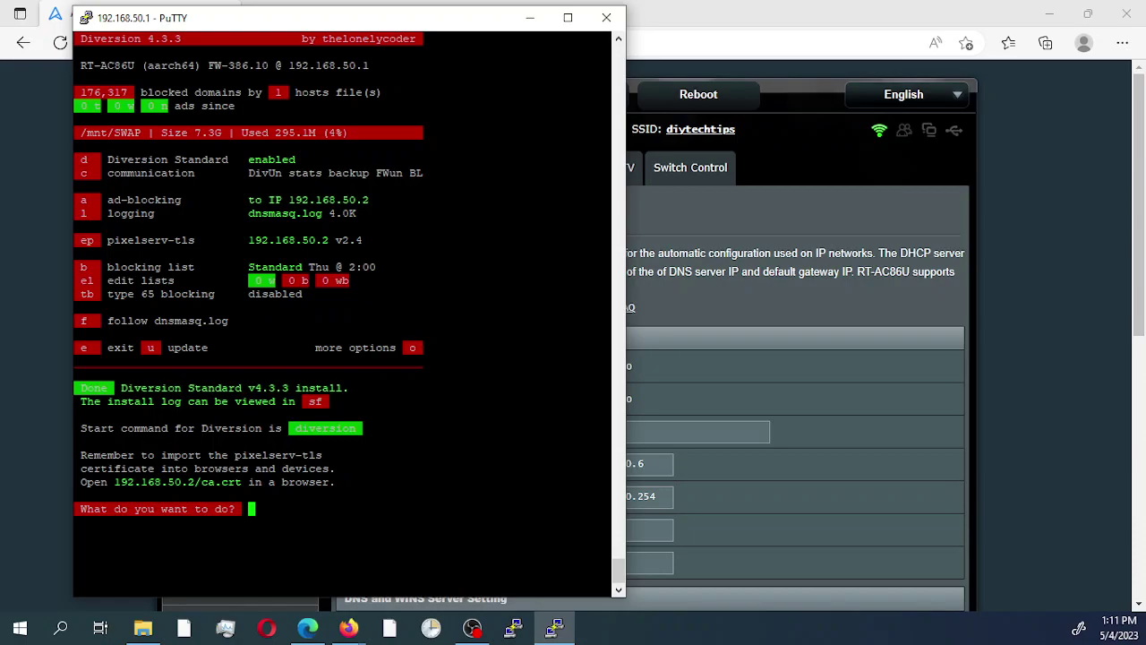
Enable ads counter auto-update through Diversion's more options (o, then au).
{"action": "type", "text": "o"}
{"action": "key", "text": "Return"}
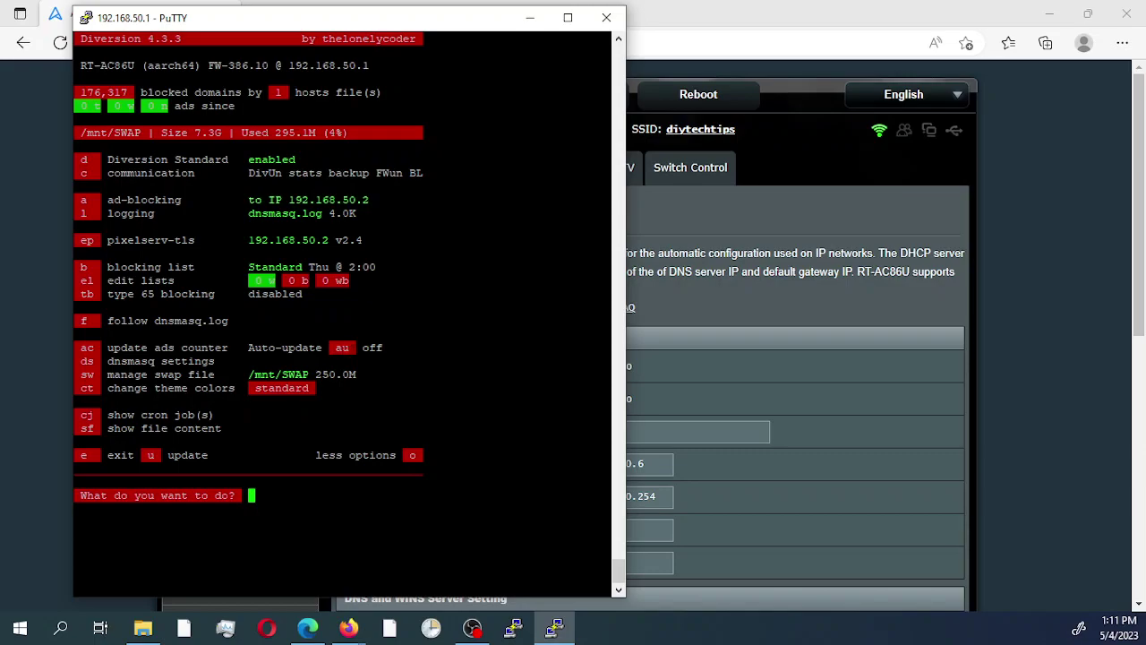
{"action": "type", "text": "au"}
{"action": "key", "text": "Return"}
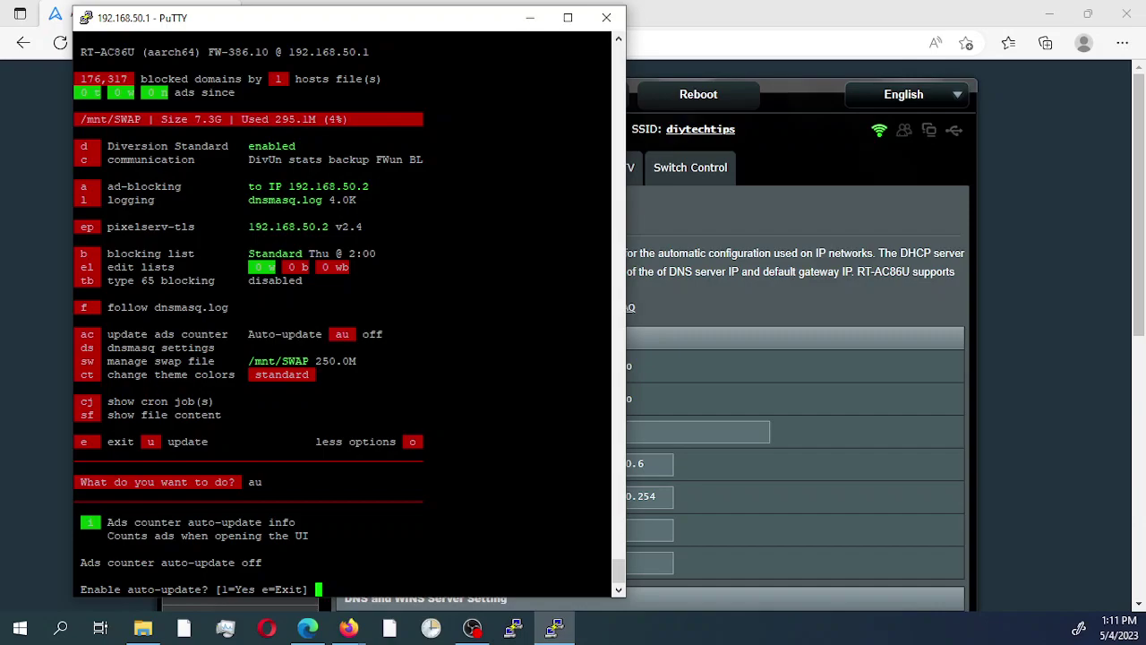
{"action": "type", "text": "1"}
{"action": "key", "text": "Return"}
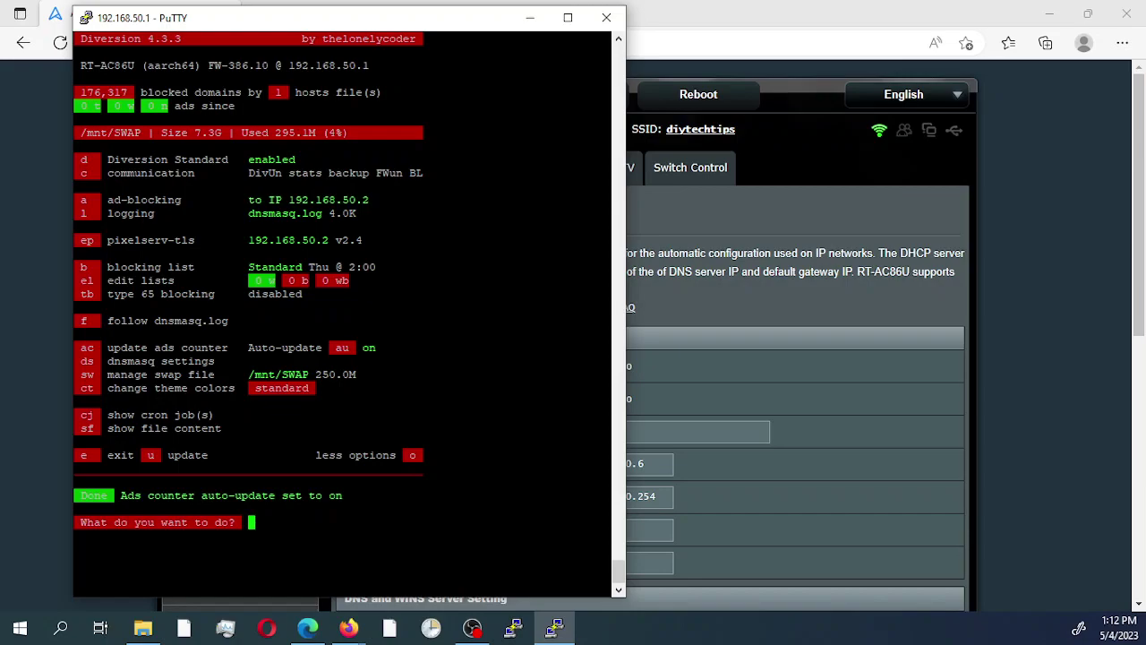
Exit Diversion to the amtm menu and move PuTTY aside to reveal the router's browser page.
{"action": "type", "text": "e"}
{"action": "key", "text": "Return"}
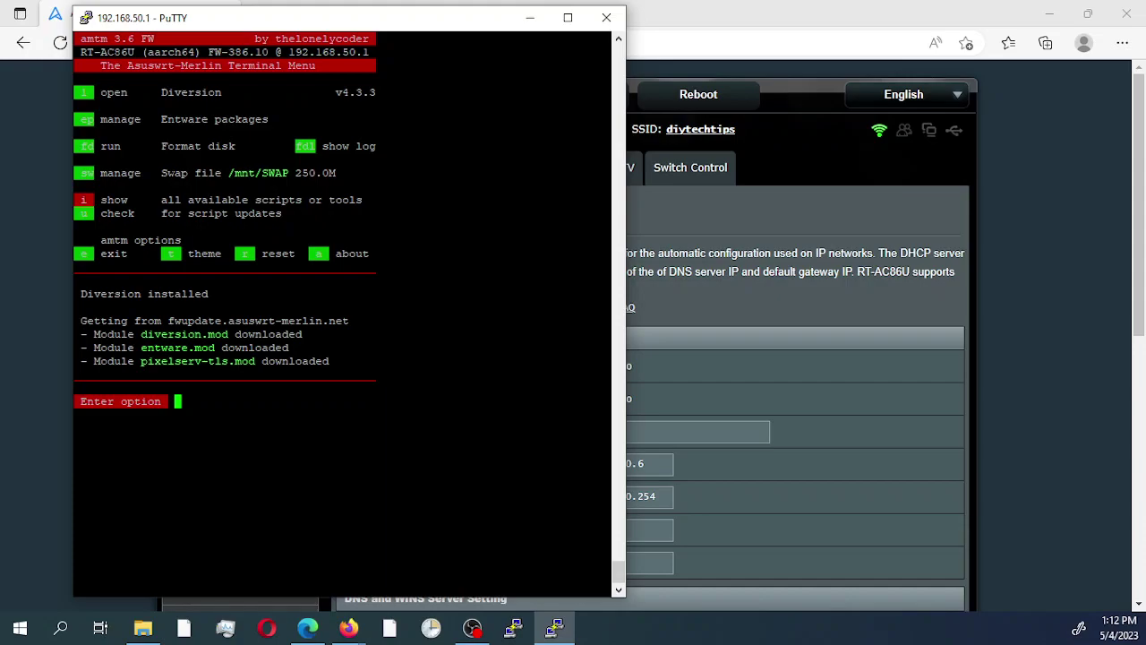
{"action": "left_click_drag", "start_coordinate": [452, 27], "coordinate": [498, 30]}
Reboot the RT-AC86U from its web page and confirm the restart.
{"action": "left_click", "coordinate": [792, 8]}
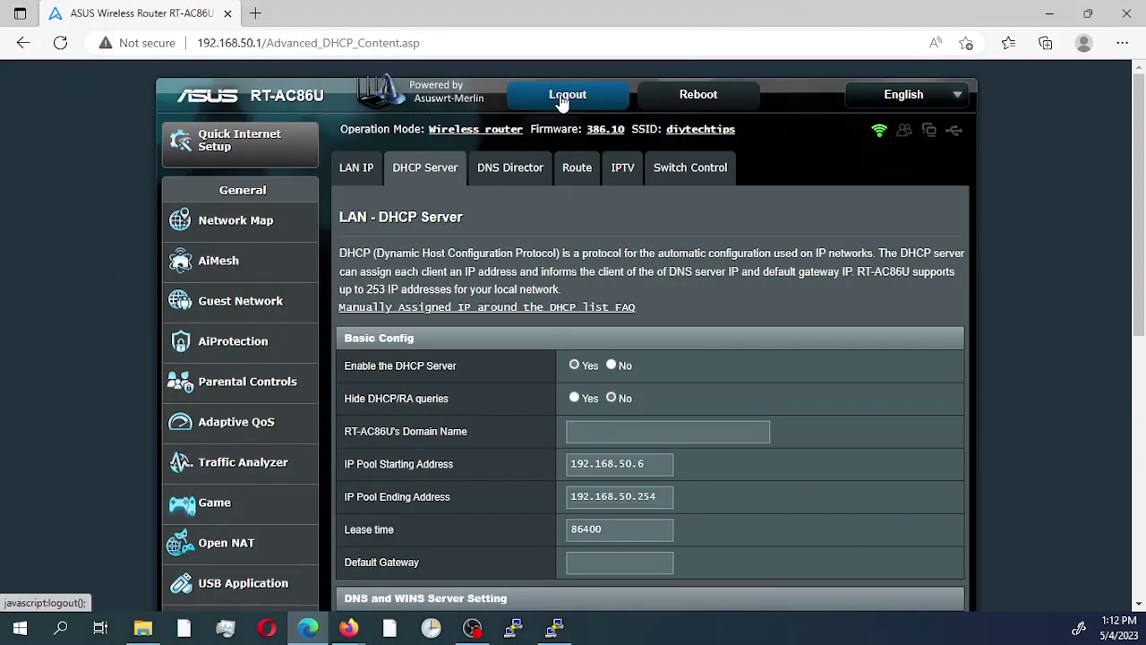
{"action": "left_click", "coordinate": [691, 101]}
{"action": "left_click", "coordinate": [658, 182]}
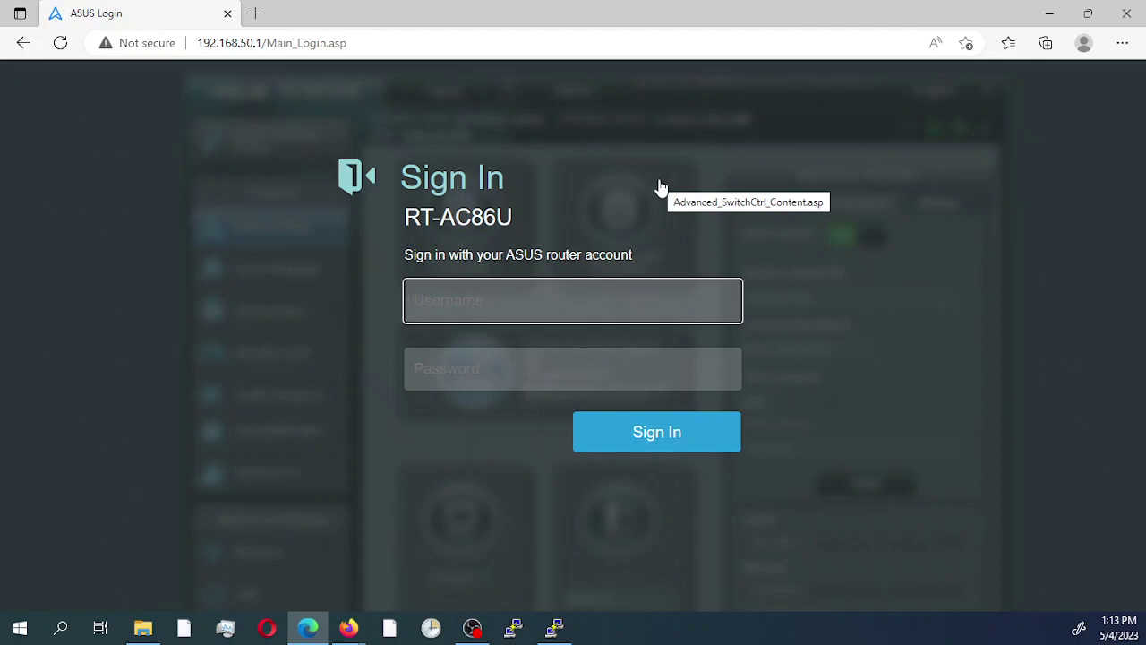
{"action": "left_click", "coordinate": [554, 630]}
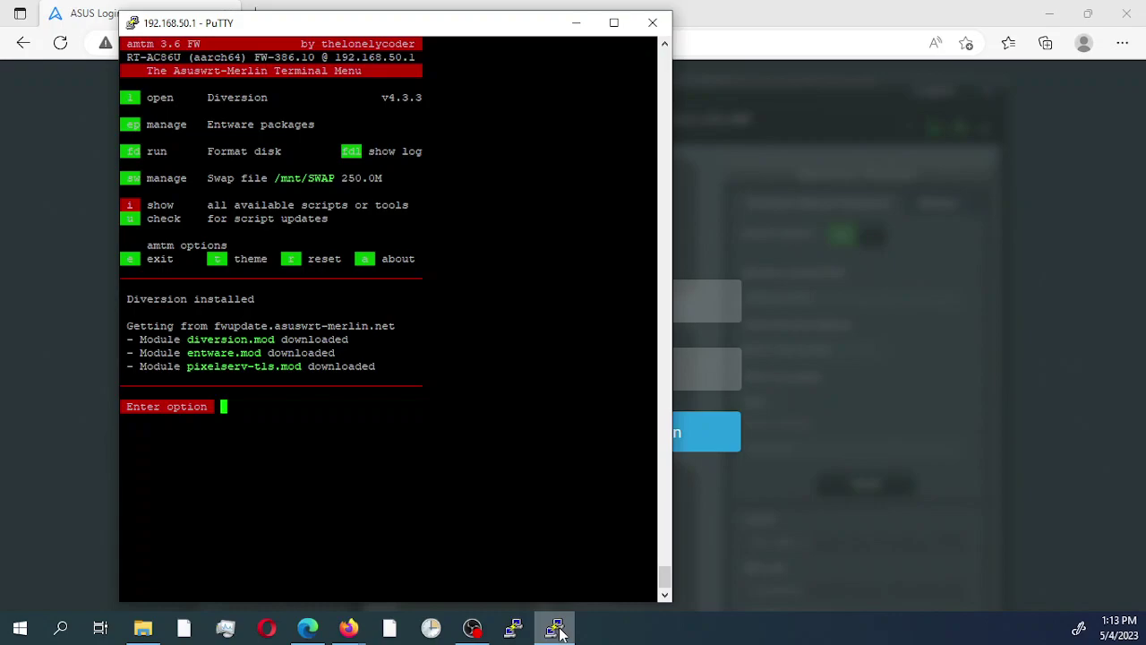
{"action": "left_click", "coordinate": [557, 632]}
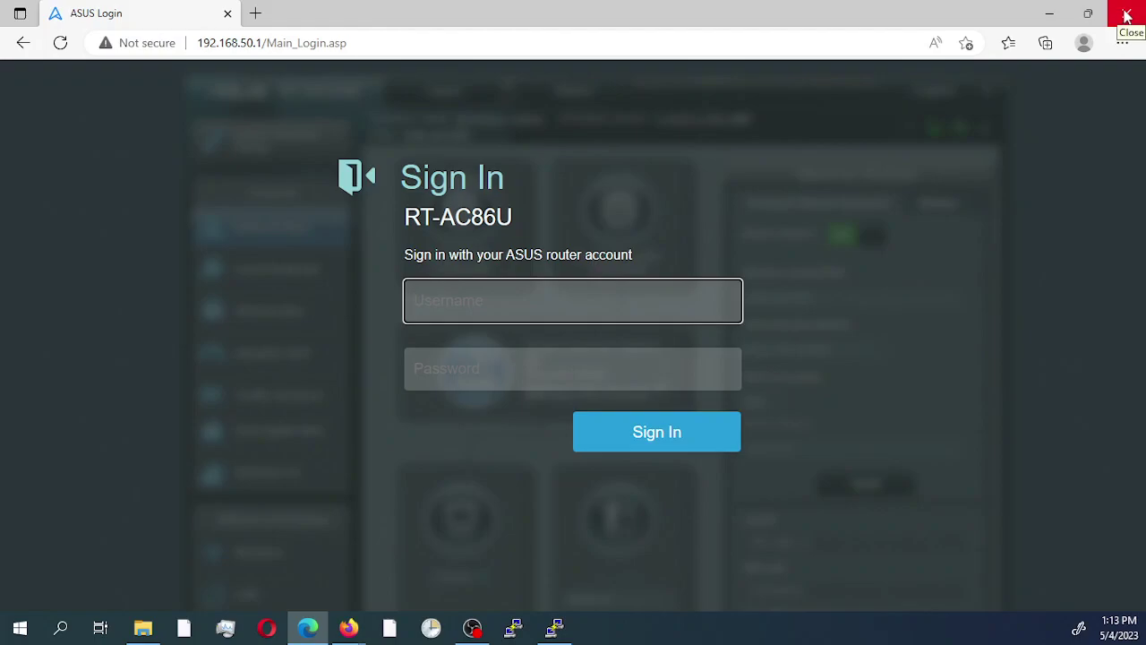
Close the old browser window and load speedtest.net in a fresh Edge window.
{"action": "left_click", "coordinate": [1126, 16]}
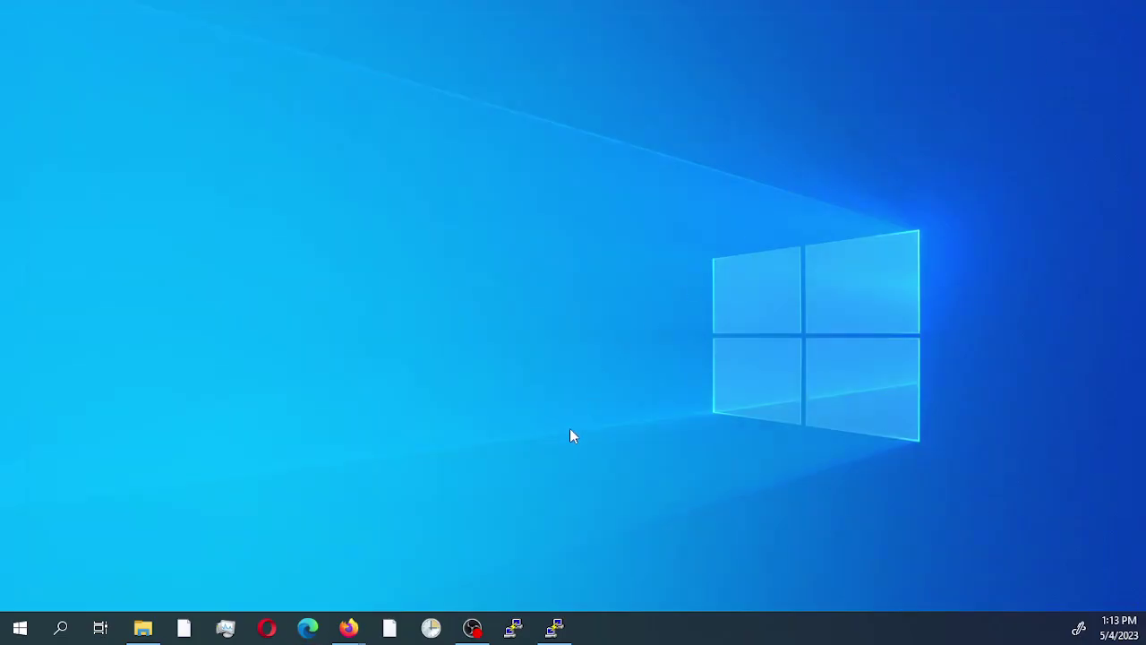
{"action": "mouse_move", "coordinate": [557, 626]}
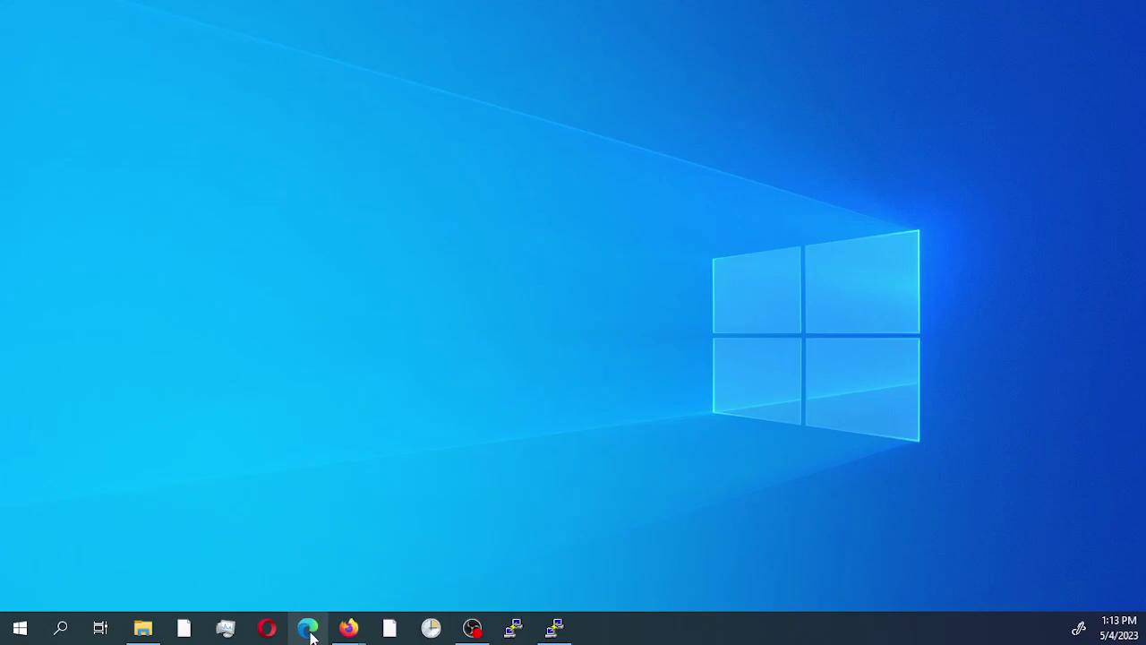
{"action": "left_click", "coordinate": [308, 628]}
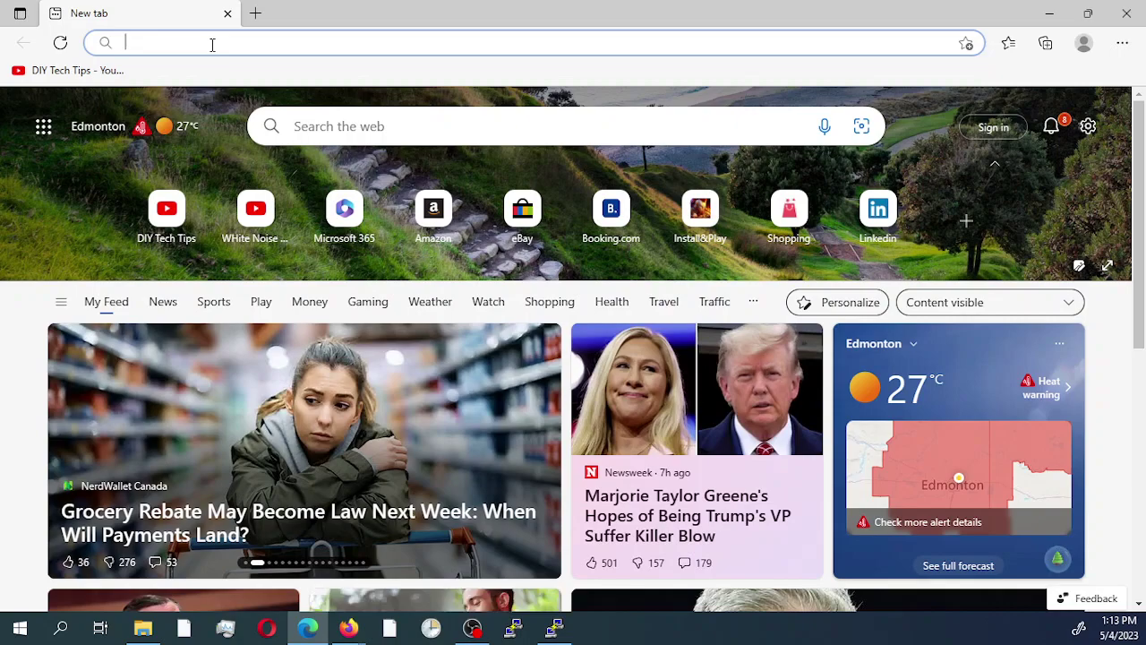
{"action": "type", "text": "sp"}
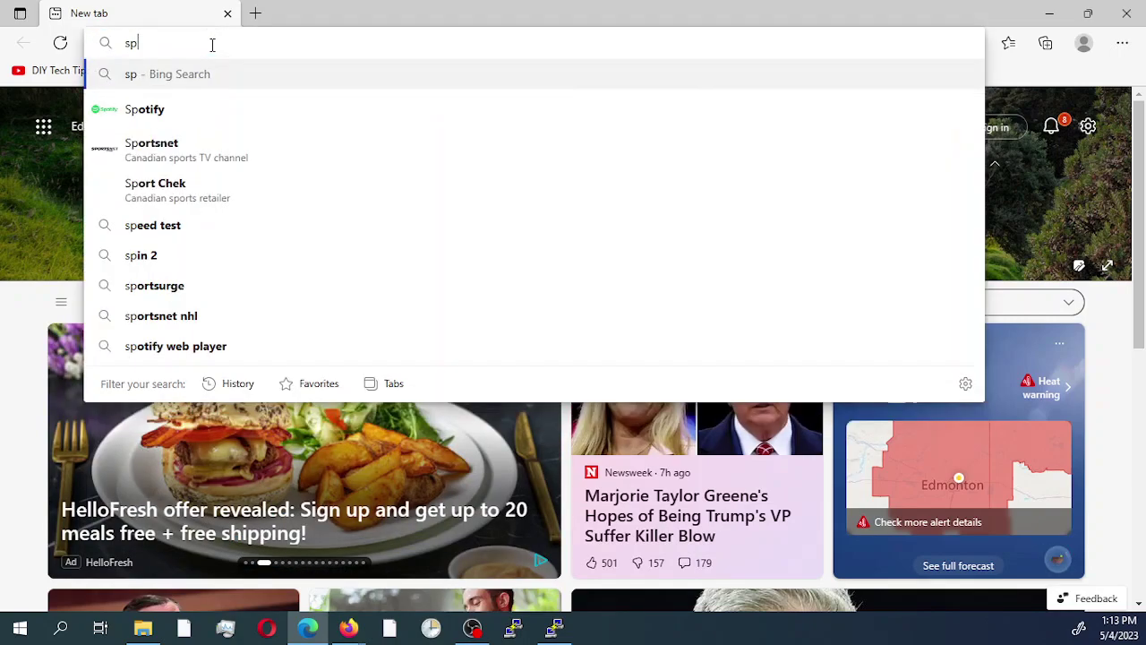
{"action": "type", "text": "eedtest."}
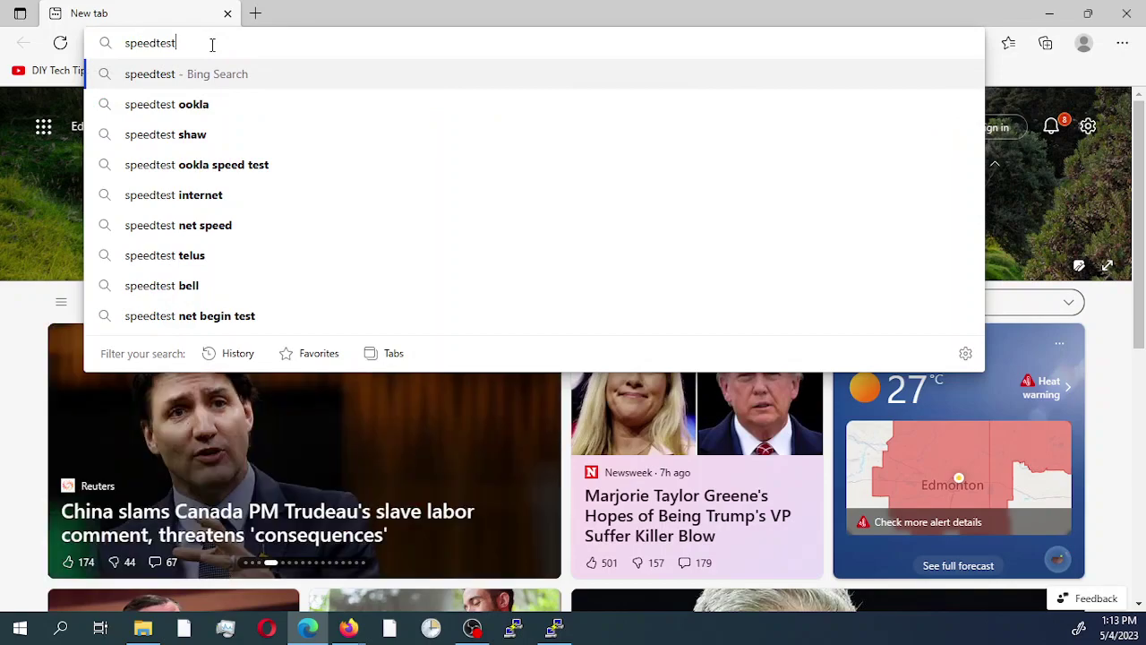
{"action": "type", "text": "net"}
{"action": "key", "text": "Return"}
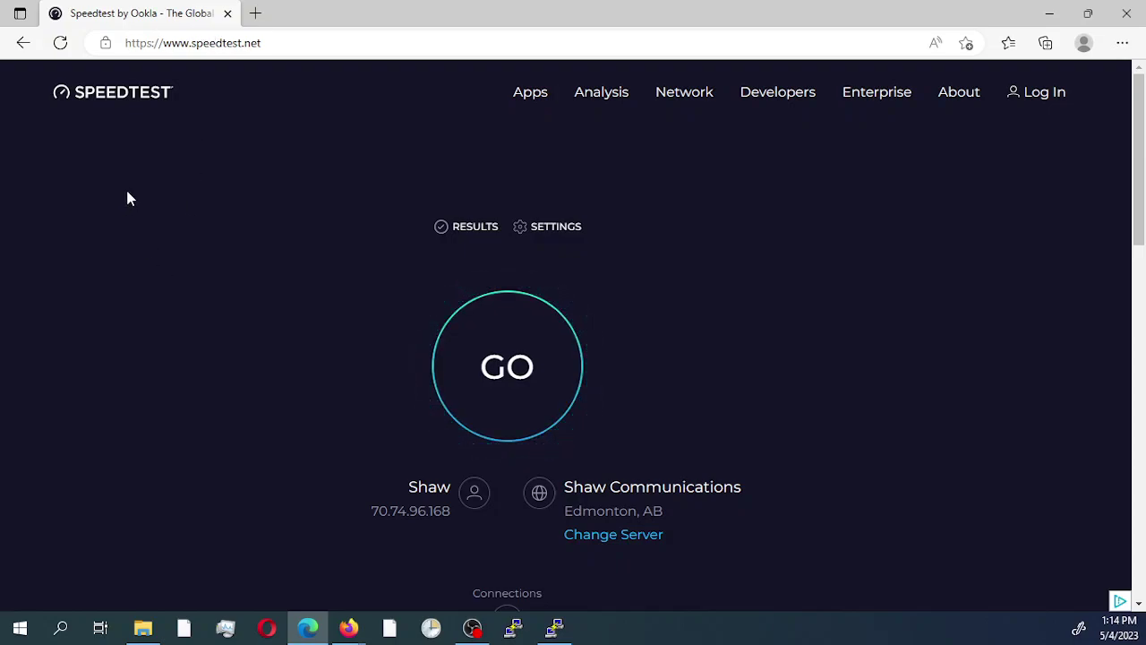
{"action": "mouse_move", "coordinate": [1138, 136]}
{"action": "left_mouse_down"}
{"action": "mouse_move", "coordinate": [1142, 423]}
{"action": "mouse_move", "coordinate": [1141, 136]}
{"action": "left_mouse_up"}
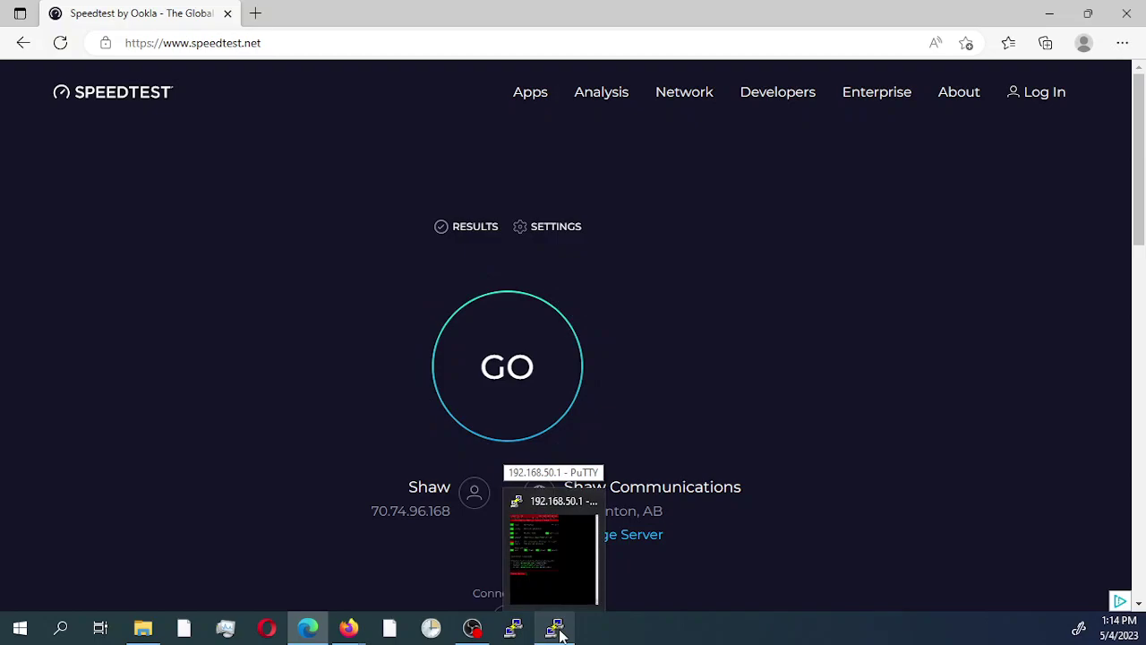
In PuTTY, open Diversion with option 1 to review its stats, then exit with e.
{"action": "left_click", "coordinate": [557, 629]}
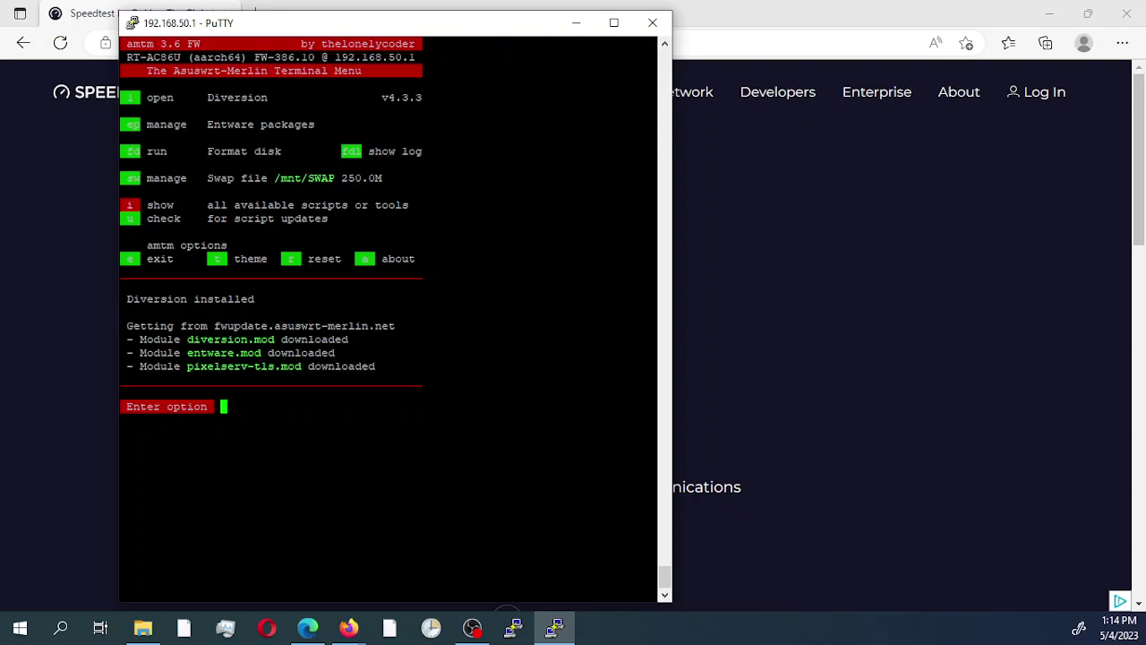
{"action": "type", "text": "1"}
{"action": "key", "text": "Return"}
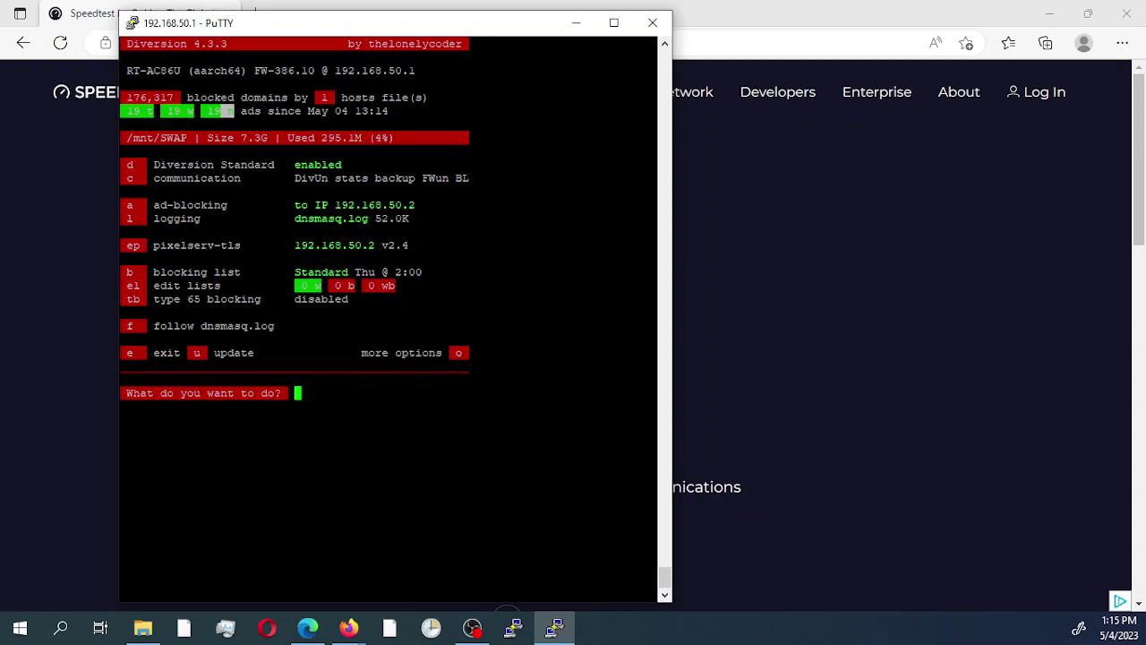
{"action": "type", "text": "e"}
{"action": "key", "text": "Return"}
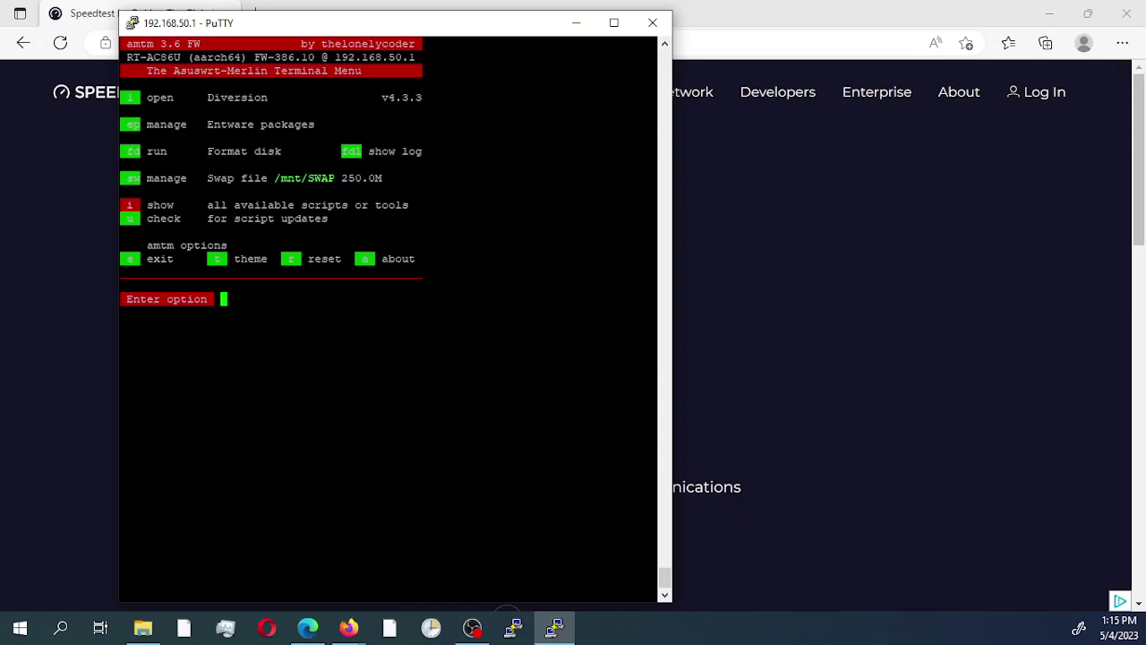
Reopen Diversion, go through o and d options, and choose 1 to disable Diversion services.
{"action": "type", "text": "1"}
{"action": "key", "text": "Return"}
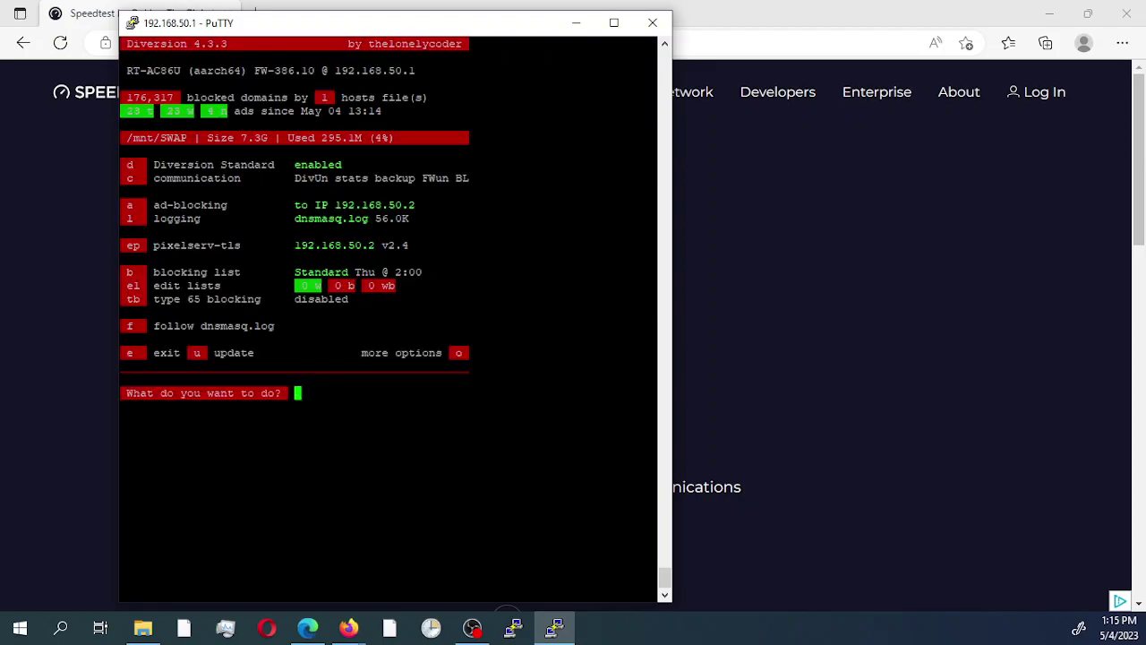
{"action": "type", "text": "o"}
{"action": "key", "text": "Return"}
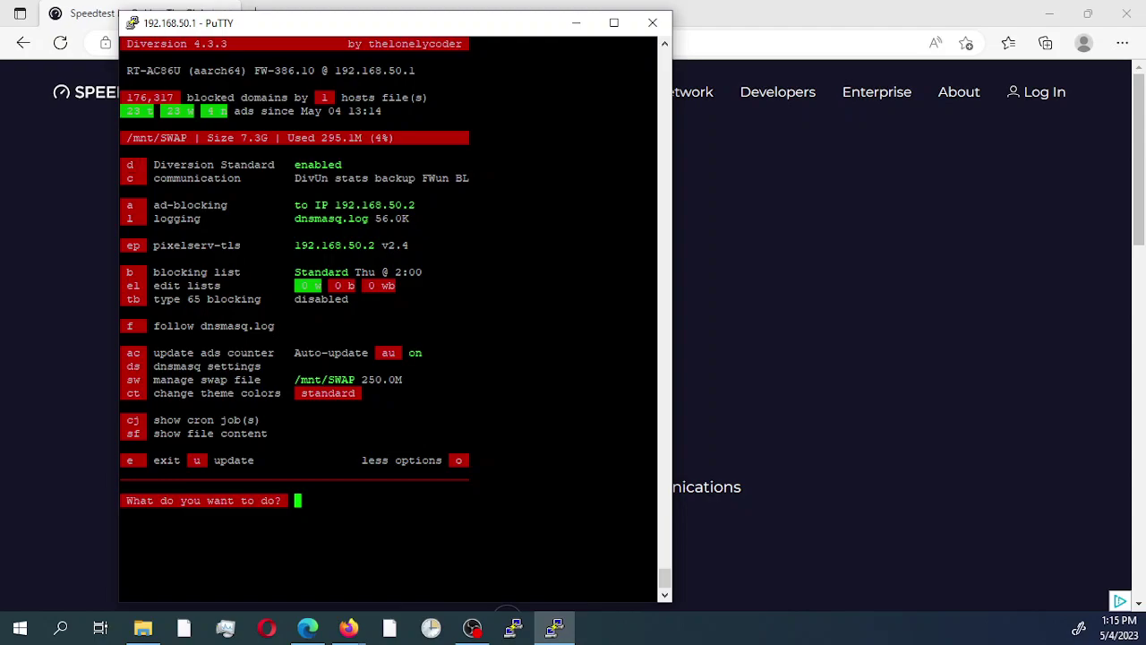
{"action": "type", "text": "d"}
{"action": "key", "text": "Return"}
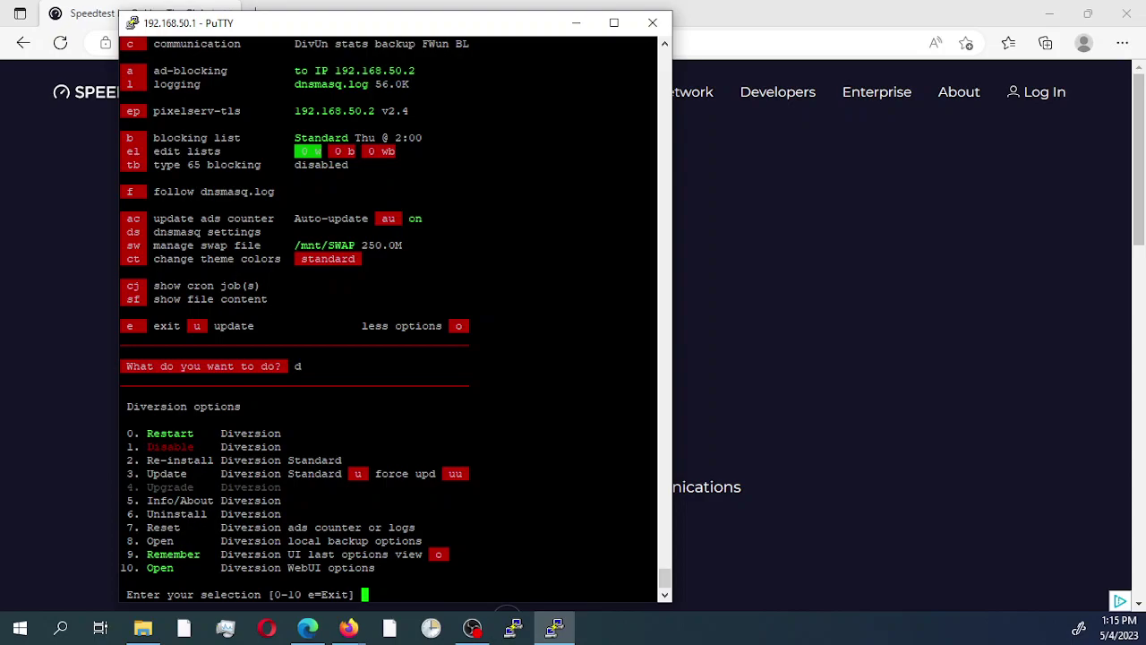
{"action": "type", "text": "1"}
{"action": "key", "text": "Return"}
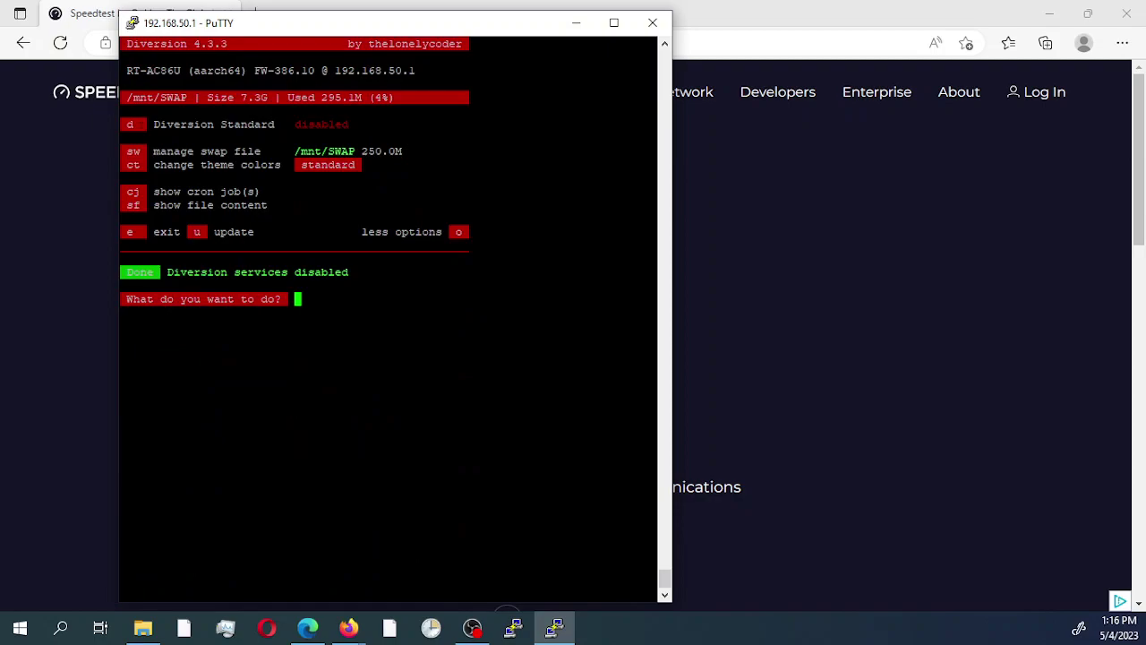
Choose option 6 Uninstall, pick 2 to remove Diversion and Entware, confirming both prompts.
{"action": "type", "text": "d"}
{"action": "key", "text": "Return"}
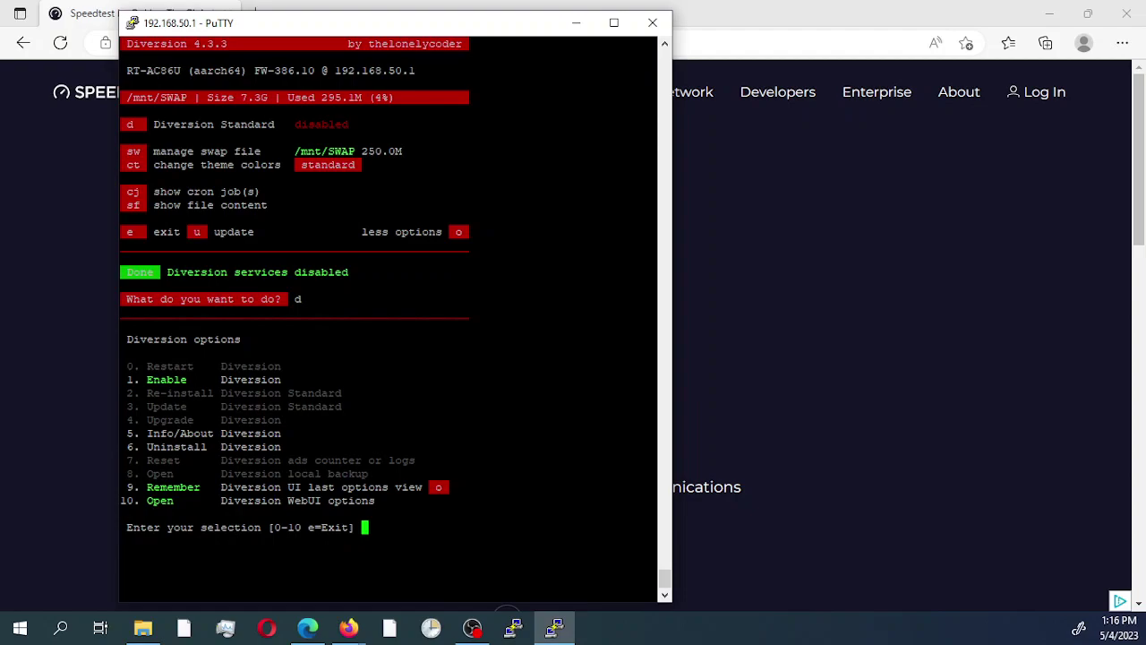
{"action": "type", "text": "6"}
{"action": "key", "text": "Return"}
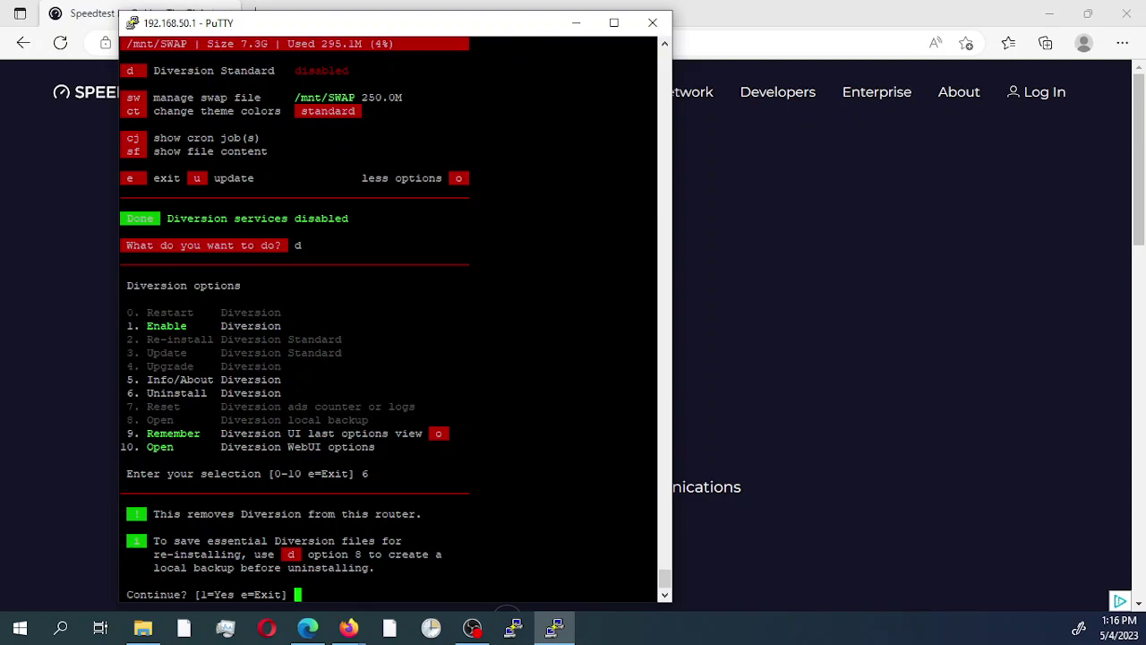
{"action": "type", "text": "1"}
{"action": "key", "text": "Return"}
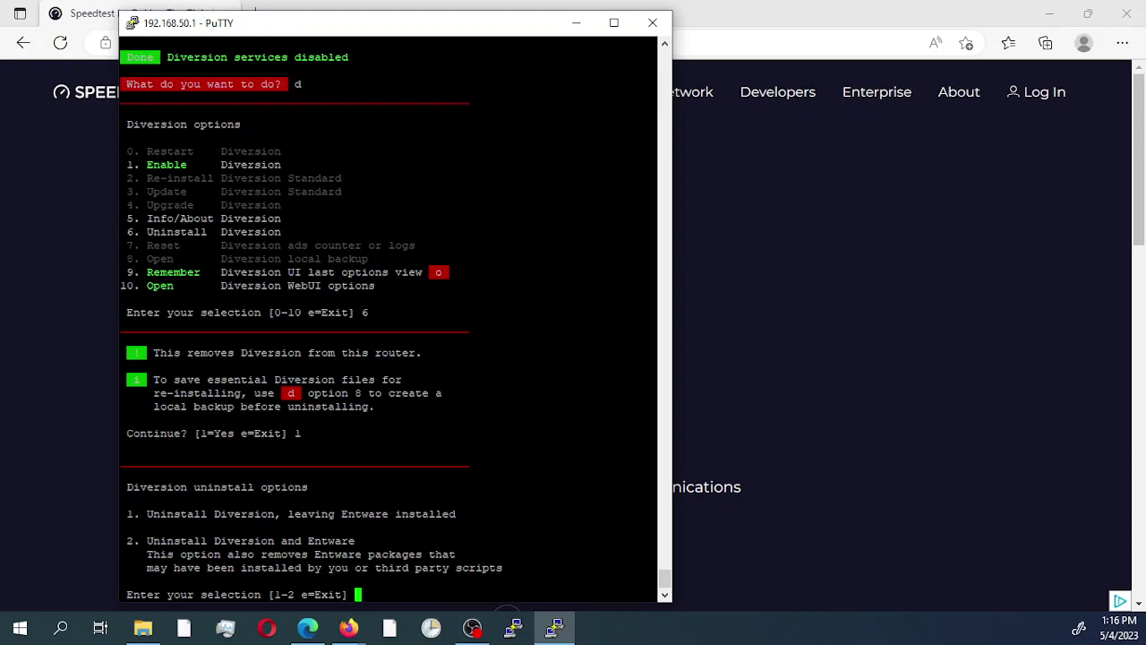
{"action": "type", "text": "2"}
{"action": "key", "text": "Return"}
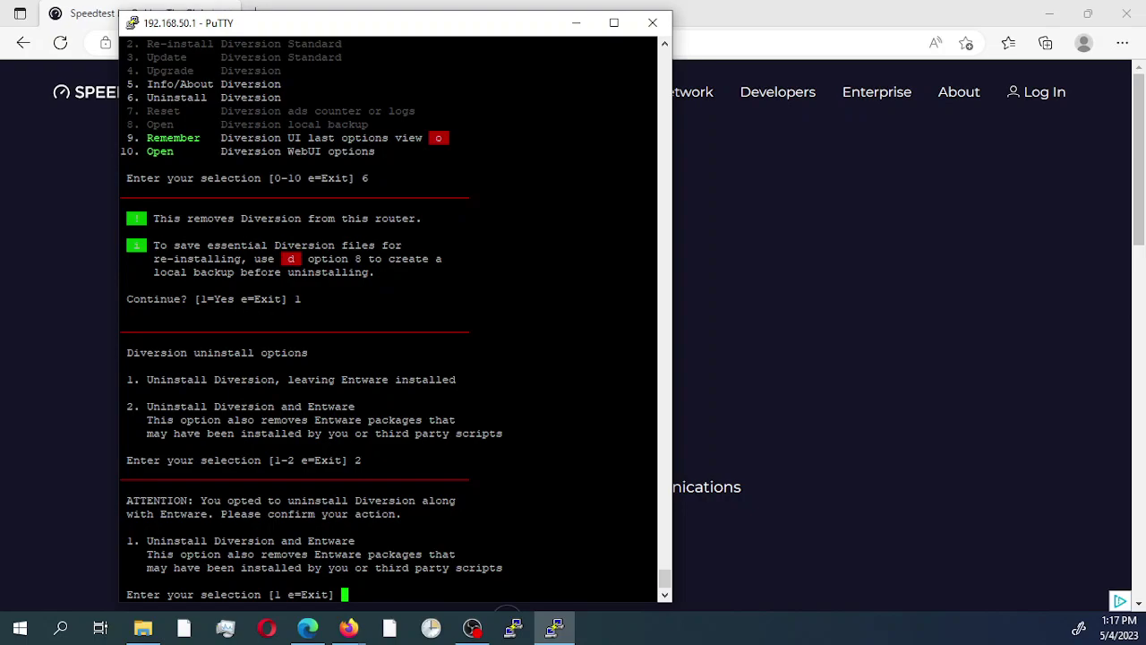
{"action": "type", "text": "1"}
{"action": "key", "text": "Return"}
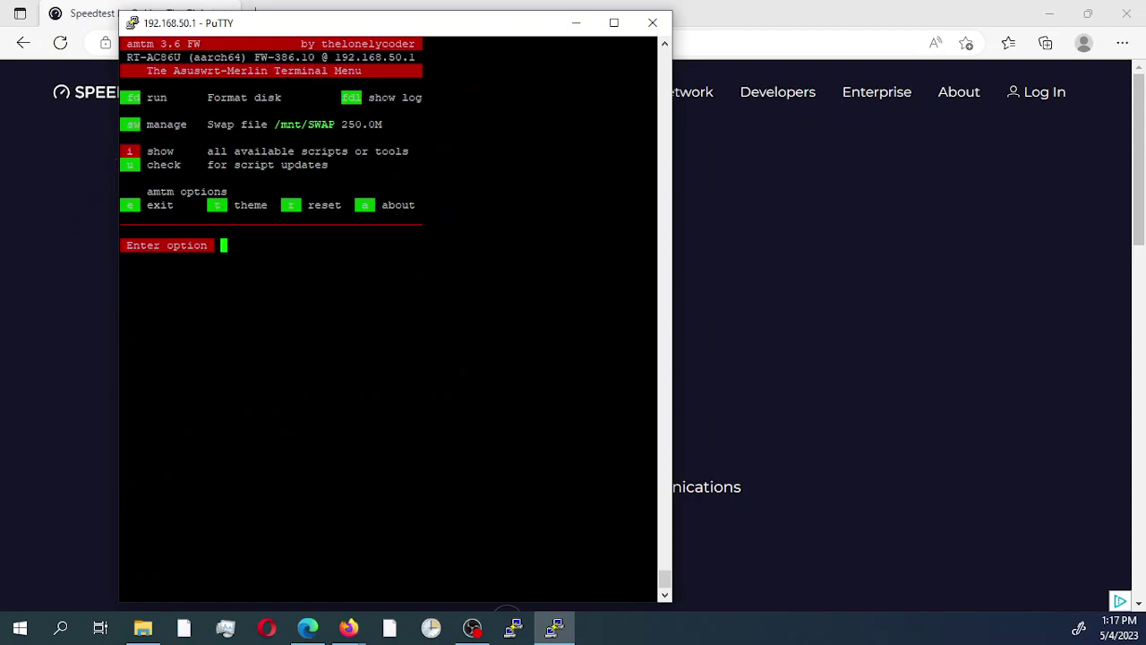
Load 192.168.50.1 in Edge and sign in with the router account username and password.
{"action": "left_click", "coordinate": [712, 14]}
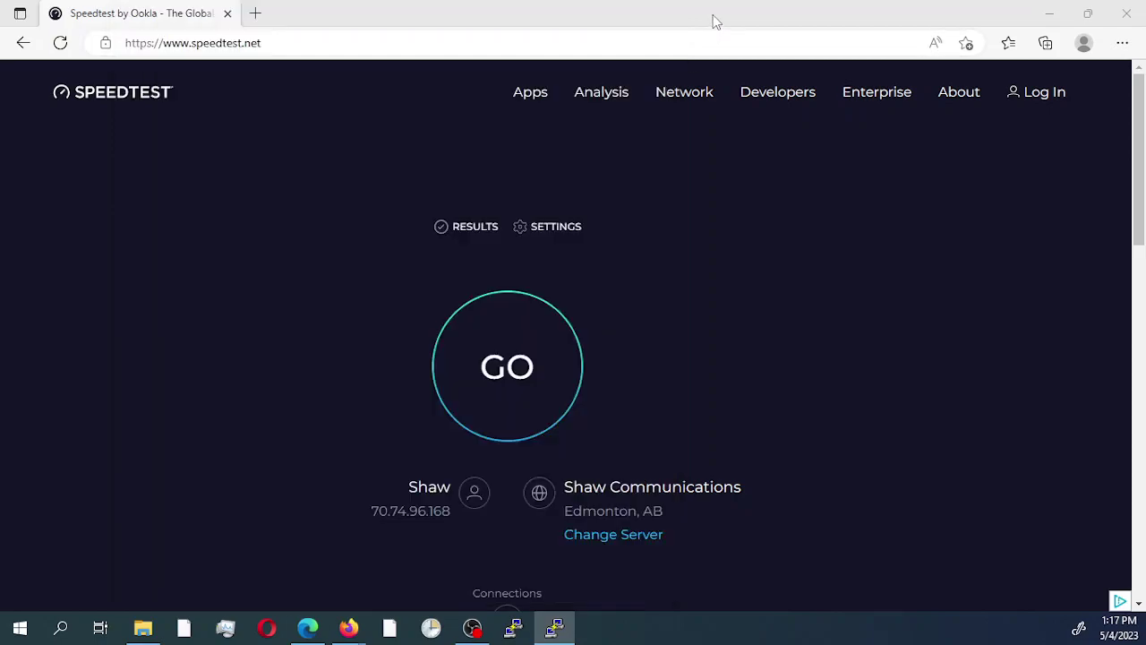
{"action": "left_click", "coordinate": [379, 42]}
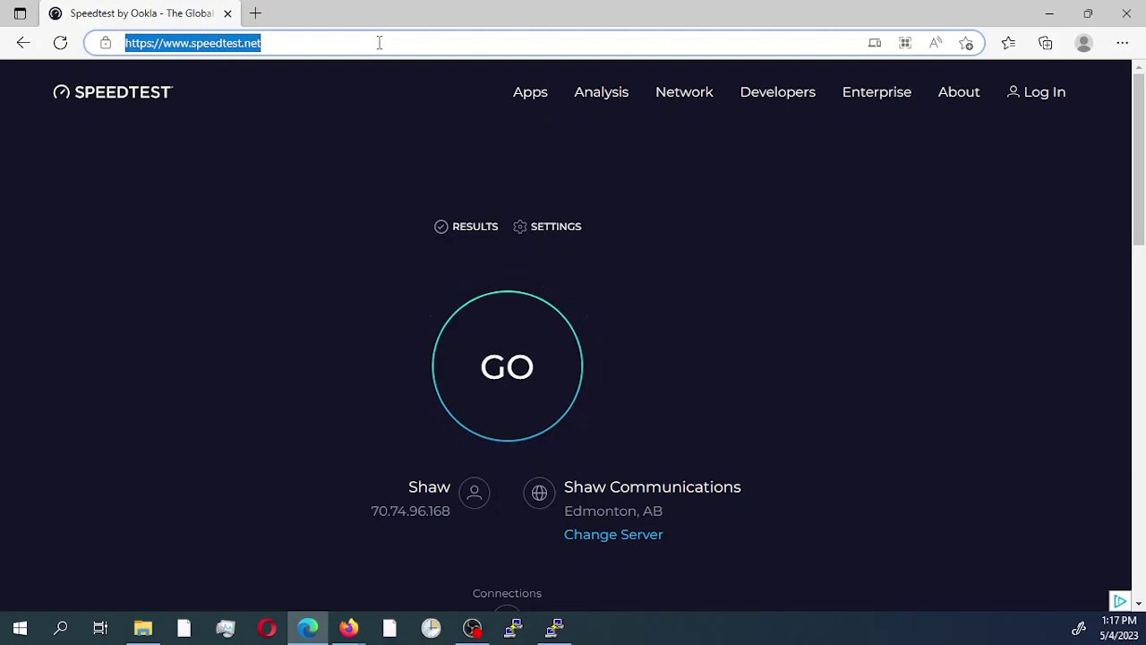
{"action": "type", "text": "192.168.50.1"}
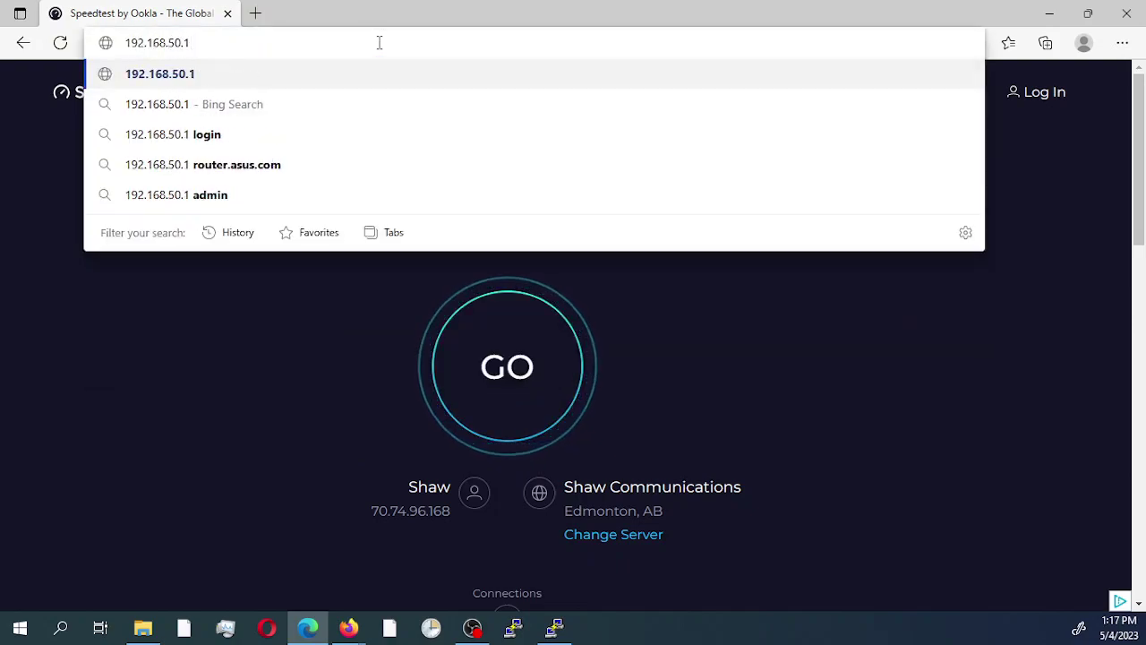
{"action": "key", "text": "Return"}
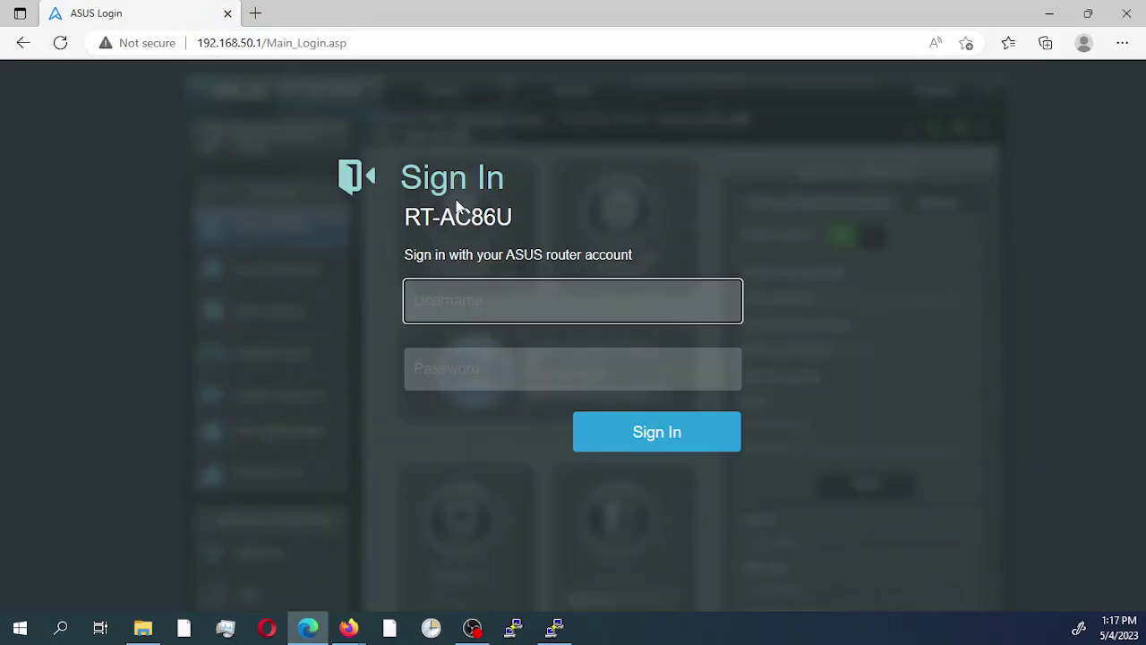
{"action": "type", "text": "diytechtips"}
{"action": "key", "text": "Tab"}
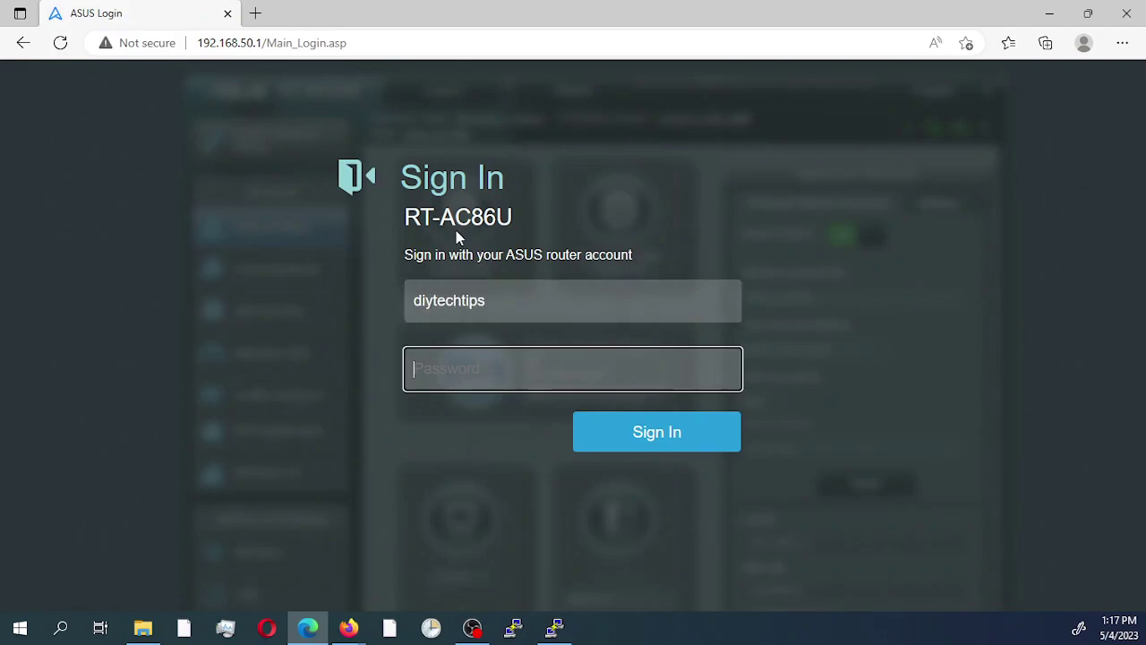
{"action": "type", "text": "*********"}
{"action": "key", "text": "Return"}
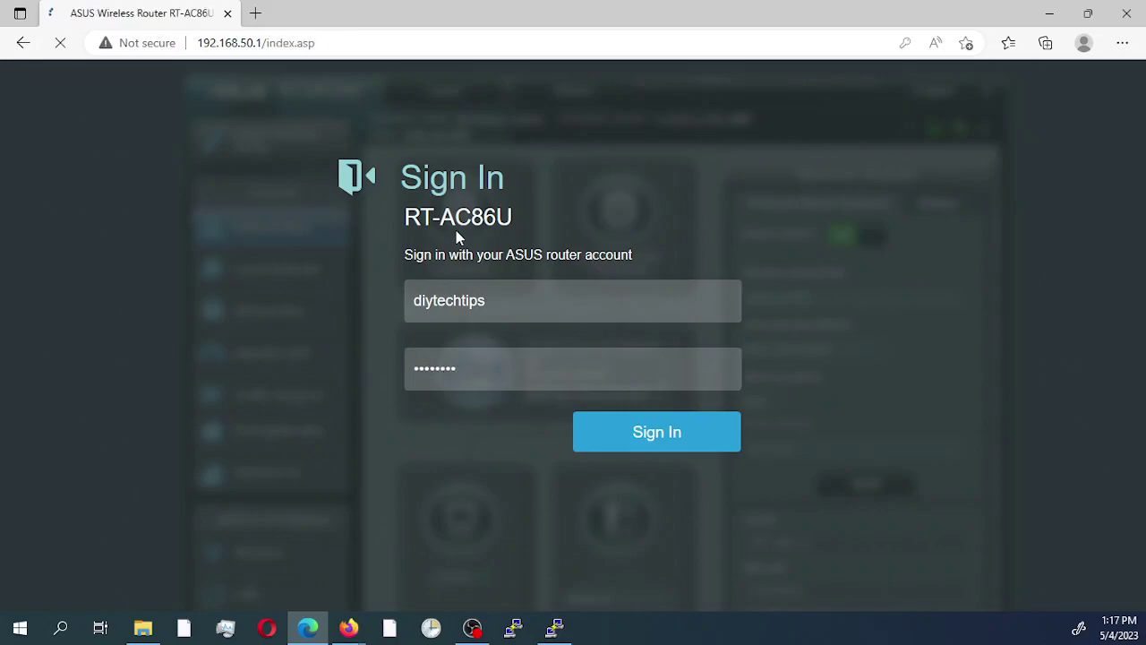
Open the Advanced Settings LAN IP page, then request logout from the router interface.
{"action": "scroll", "coordinate": [567, 274], "scroll_direction": "down", "scroll_amount": 1}
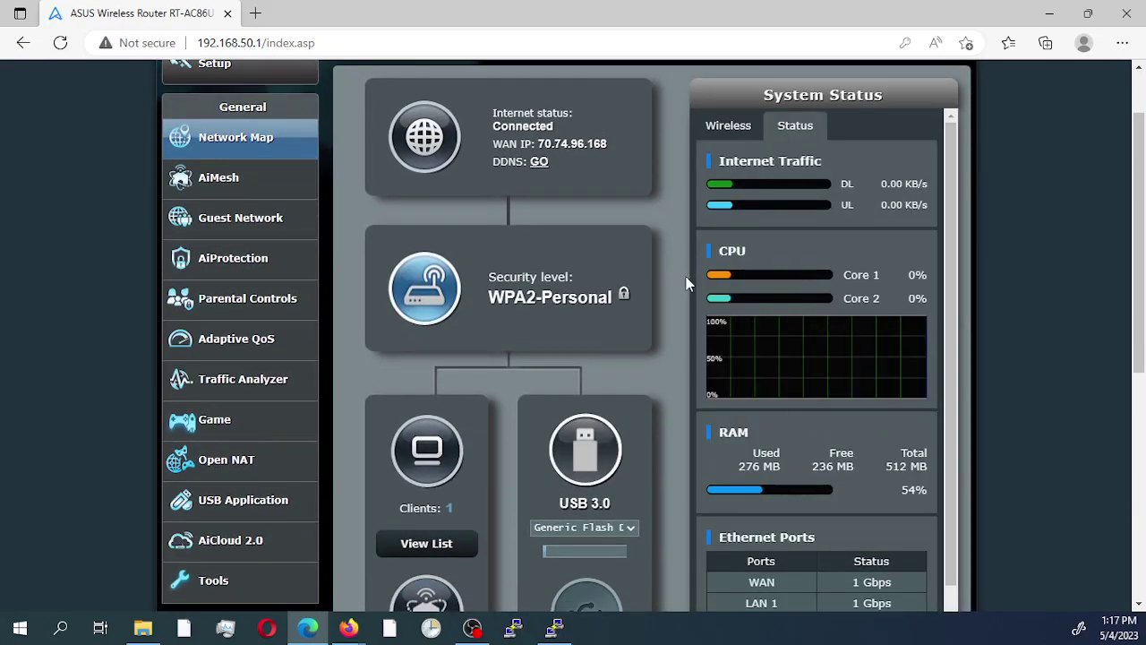
{"action": "scroll", "coordinate": [686, 283], "scroll_direction": "down", "scroll_amount": 1}
{"action": "left_click_drag", "start_coordinate": [1143, 175], "coordinate": [1143, 348]}
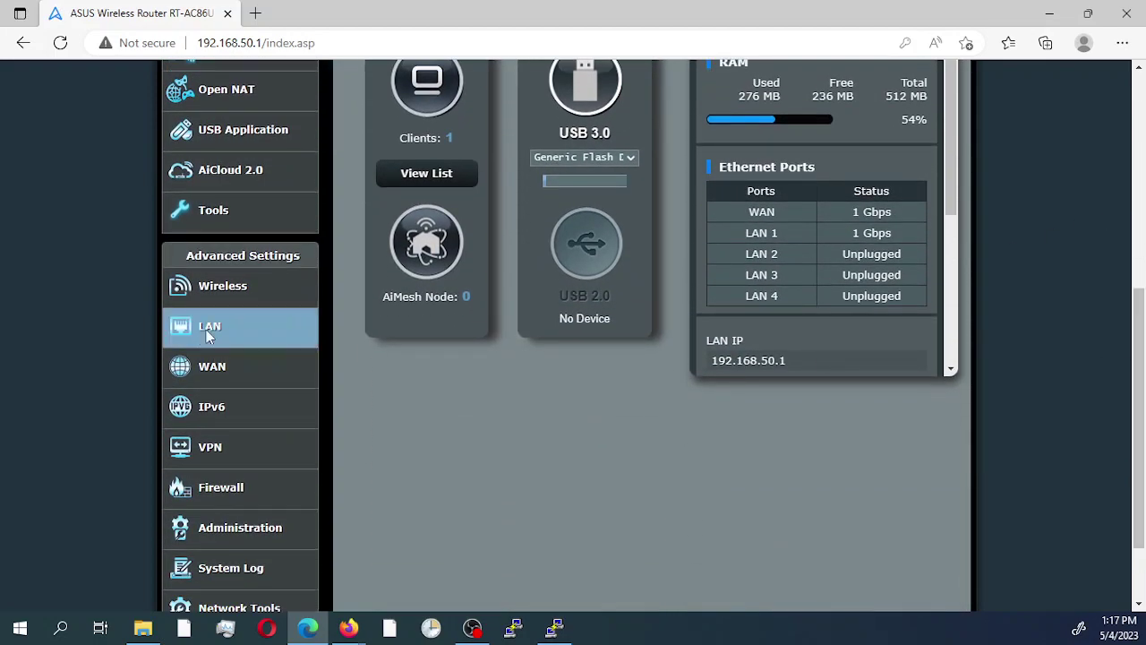
{"action": "left_click", "coordinate": [207, 331]}
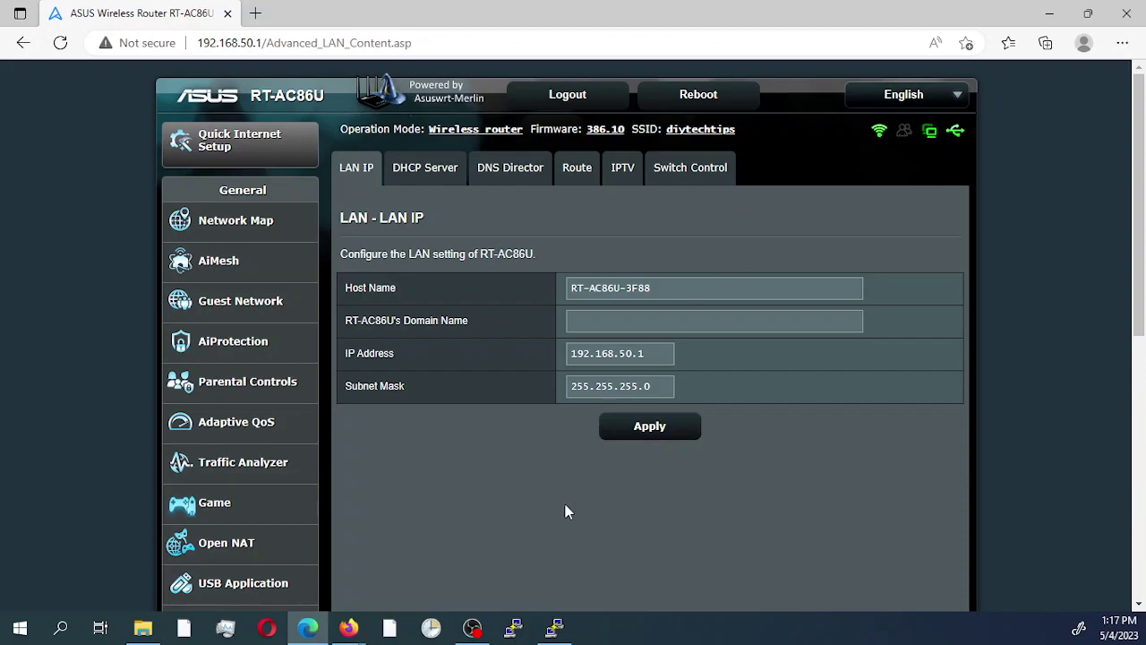
{"action": "left_click", "coordinate": [574, 106]}
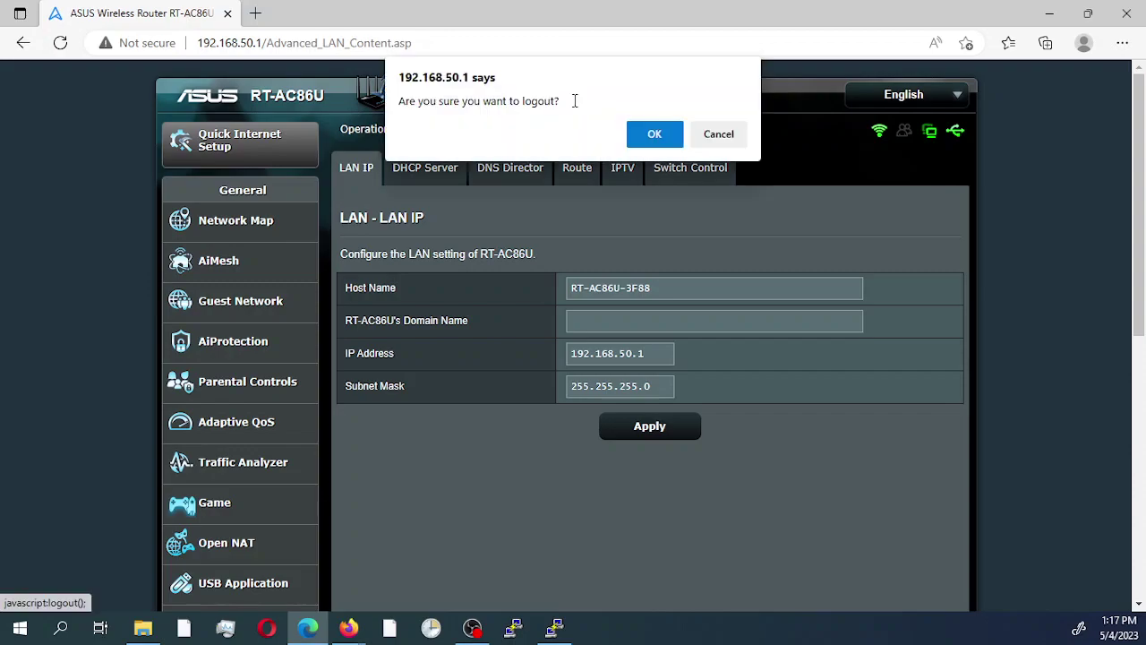